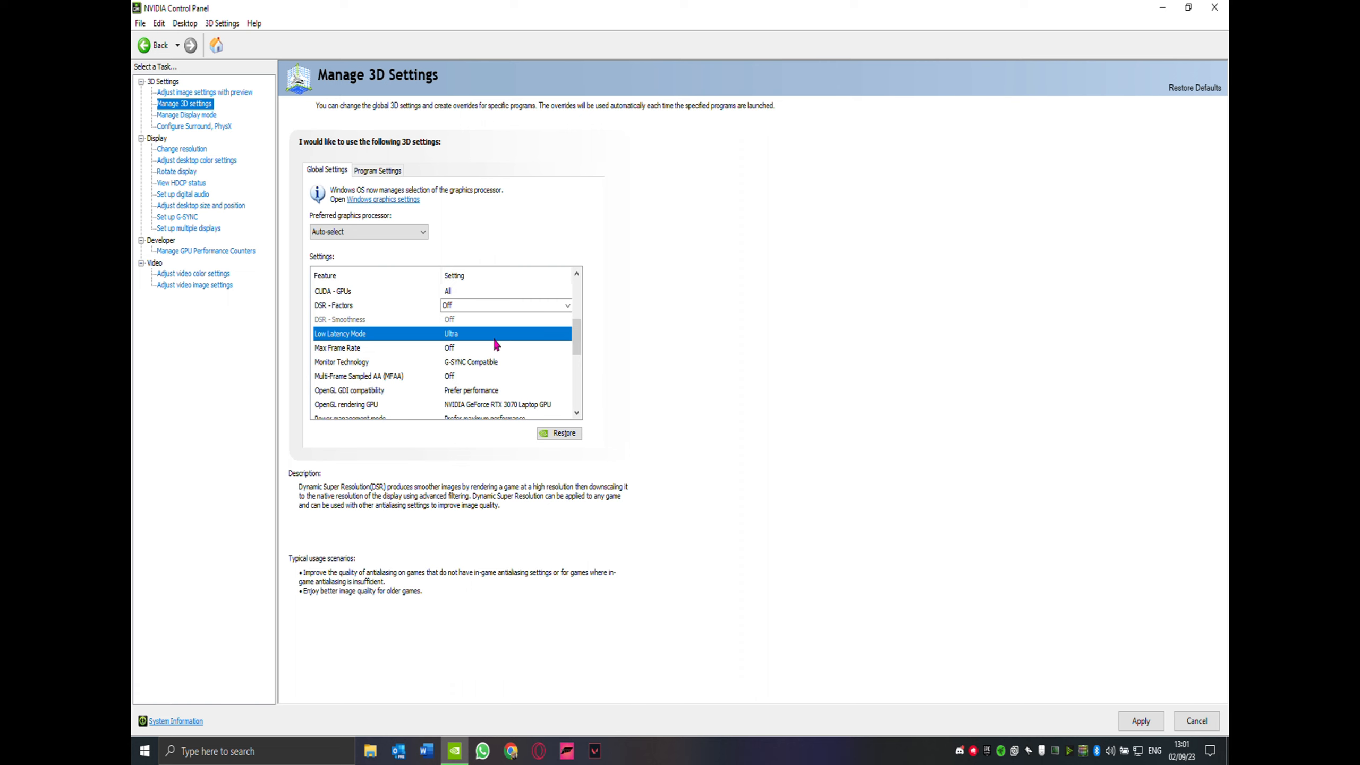
Set Low Latency Mode to Ultra and leave Max Frame Rate at Off in the global 3D settings.
click(497, 333)
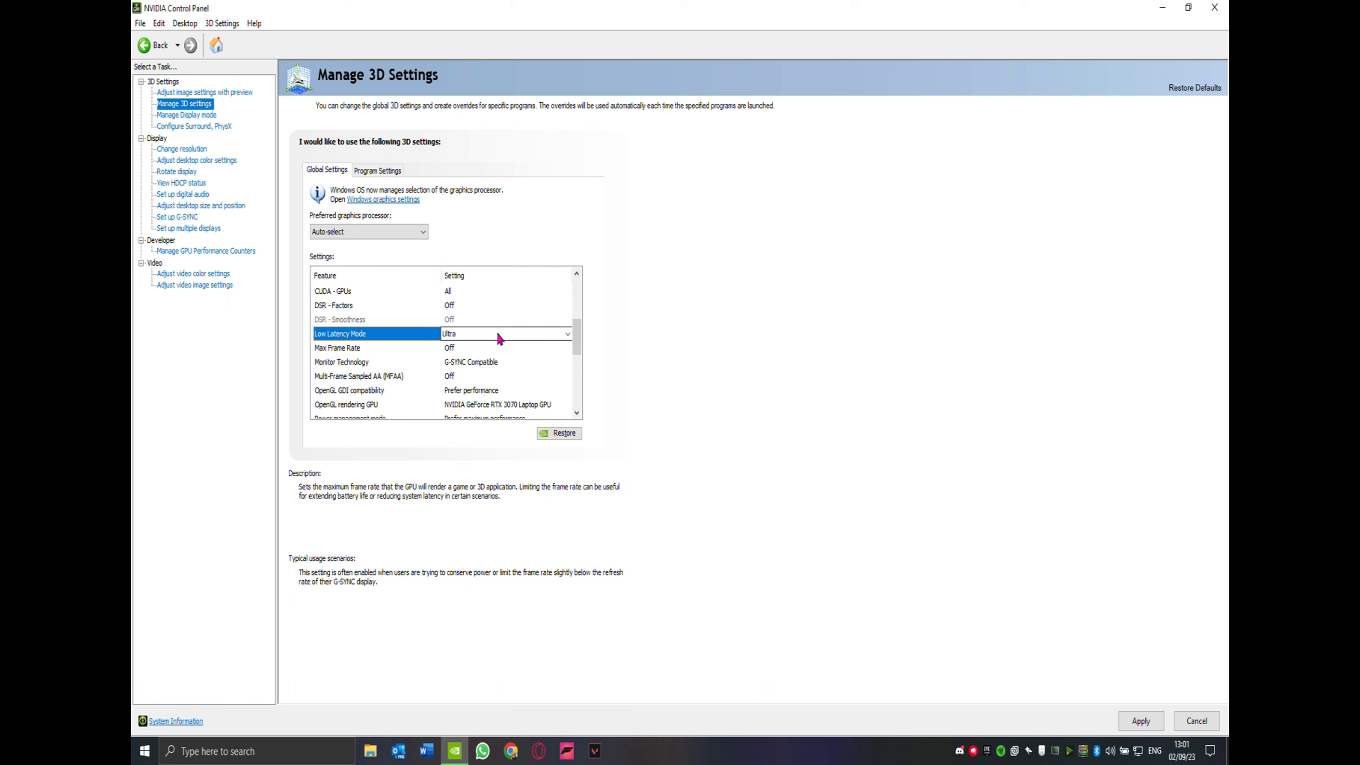
click(496, 332)
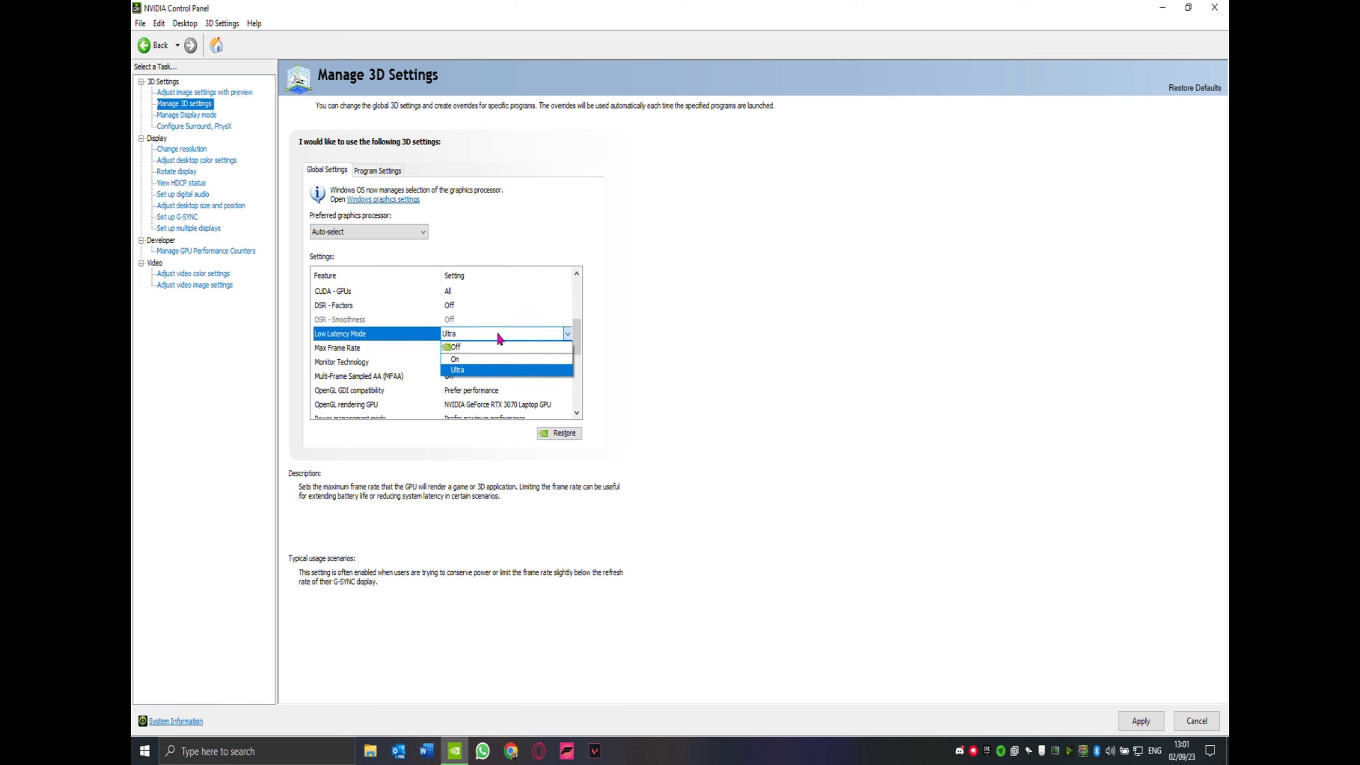
click(464, 371)
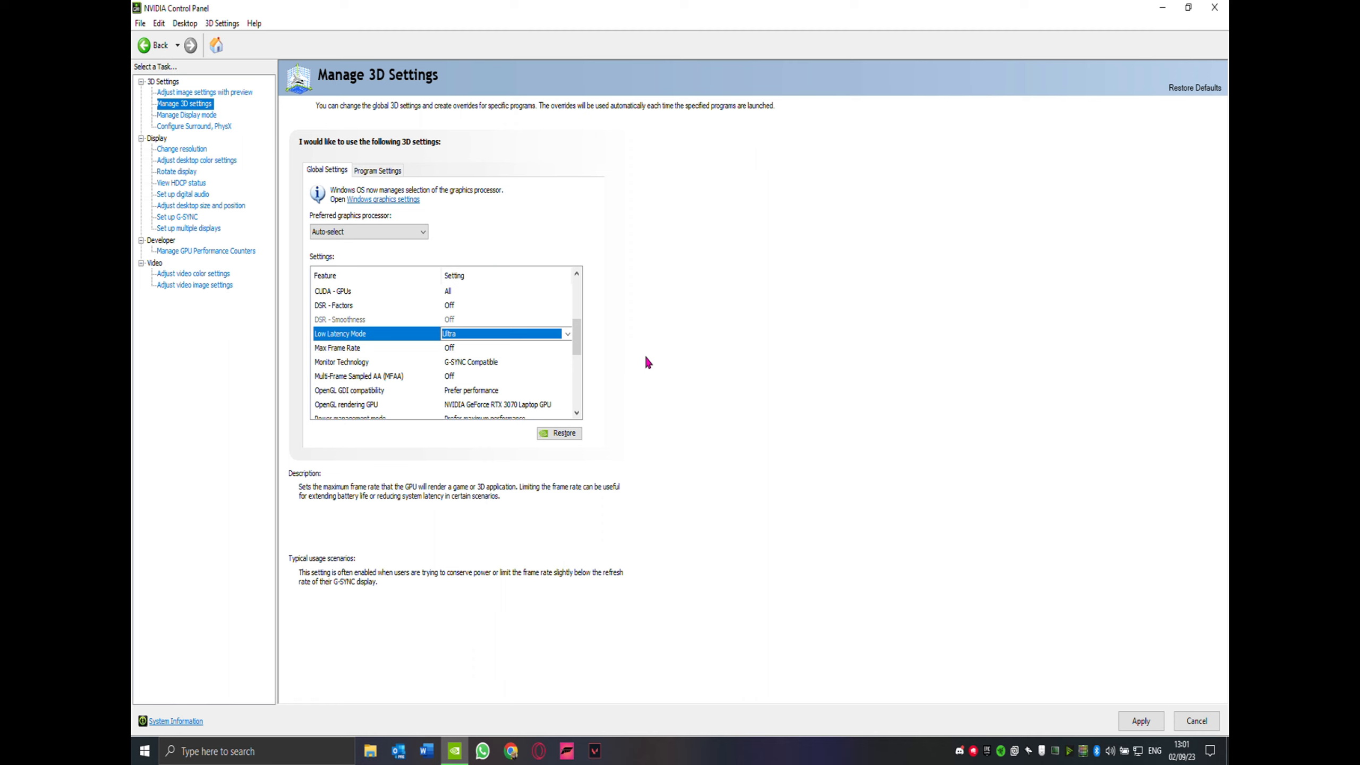
click(395, 347)
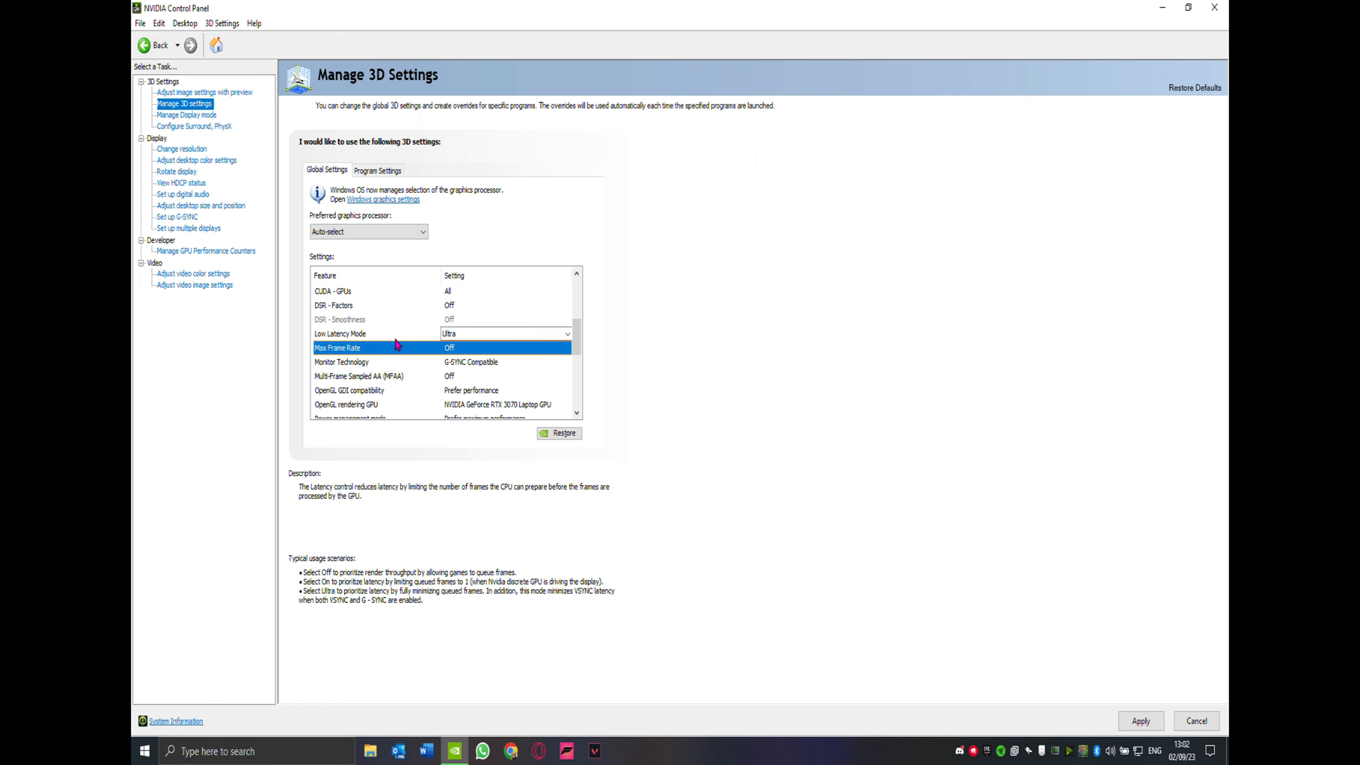
click(486, 349)
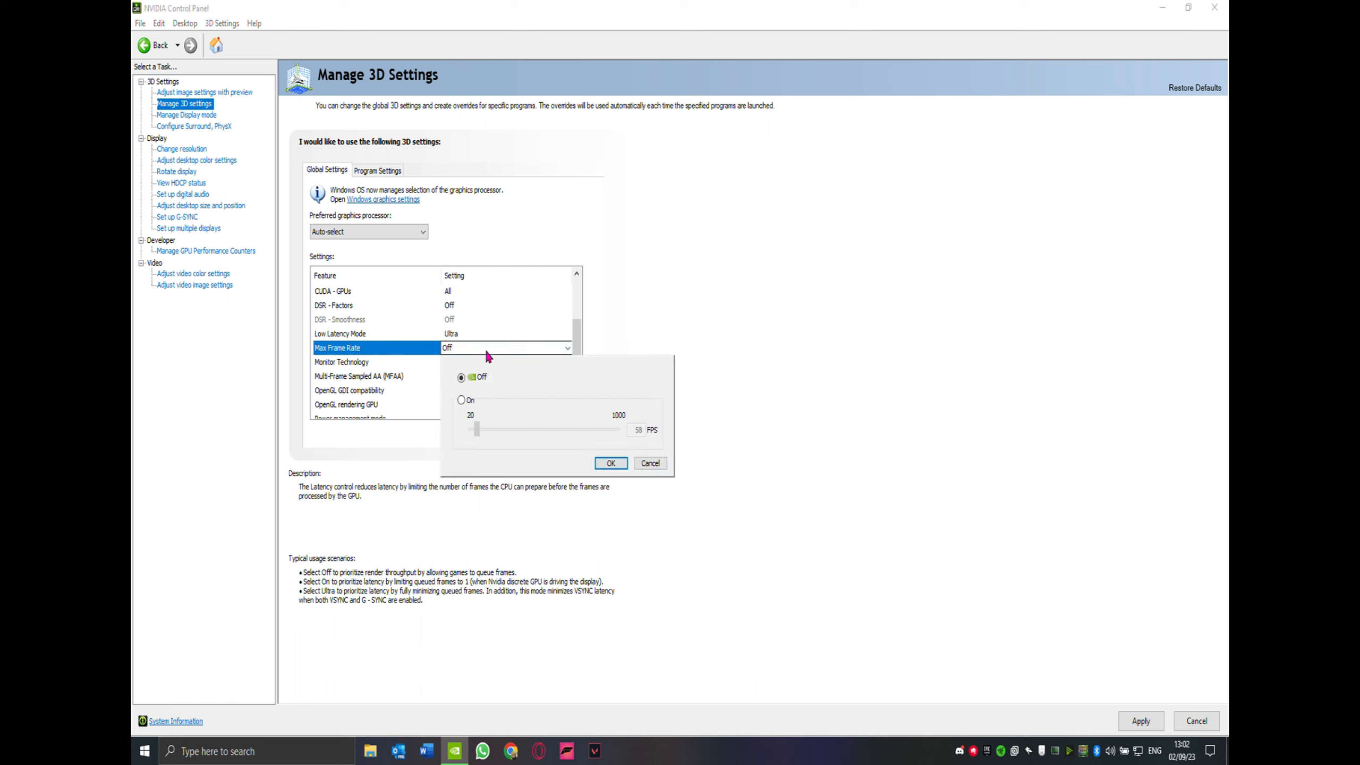
click(546, 348)
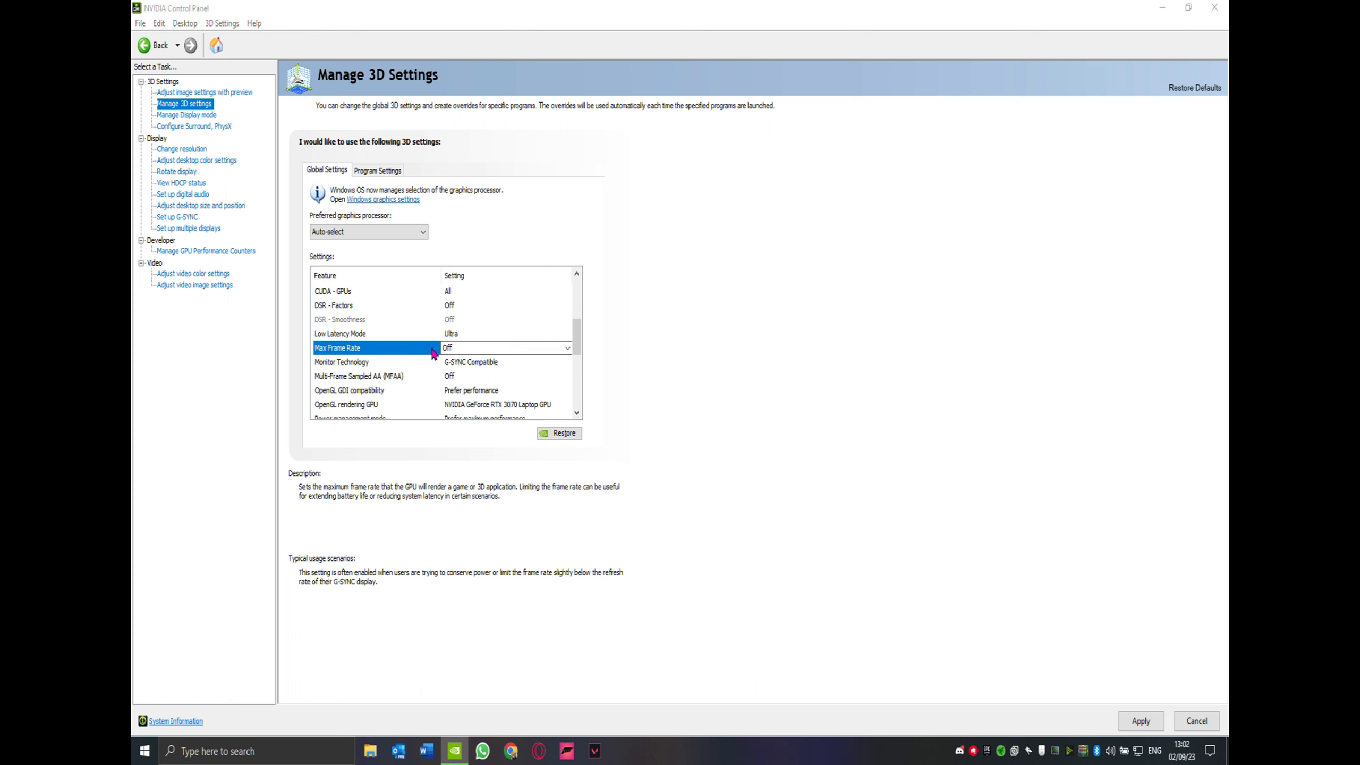
Set Monitor Technology to G-SYNC Compatible in the global 3D settings, returning from the G-SYNC setup page to do so.
click(365, 363)
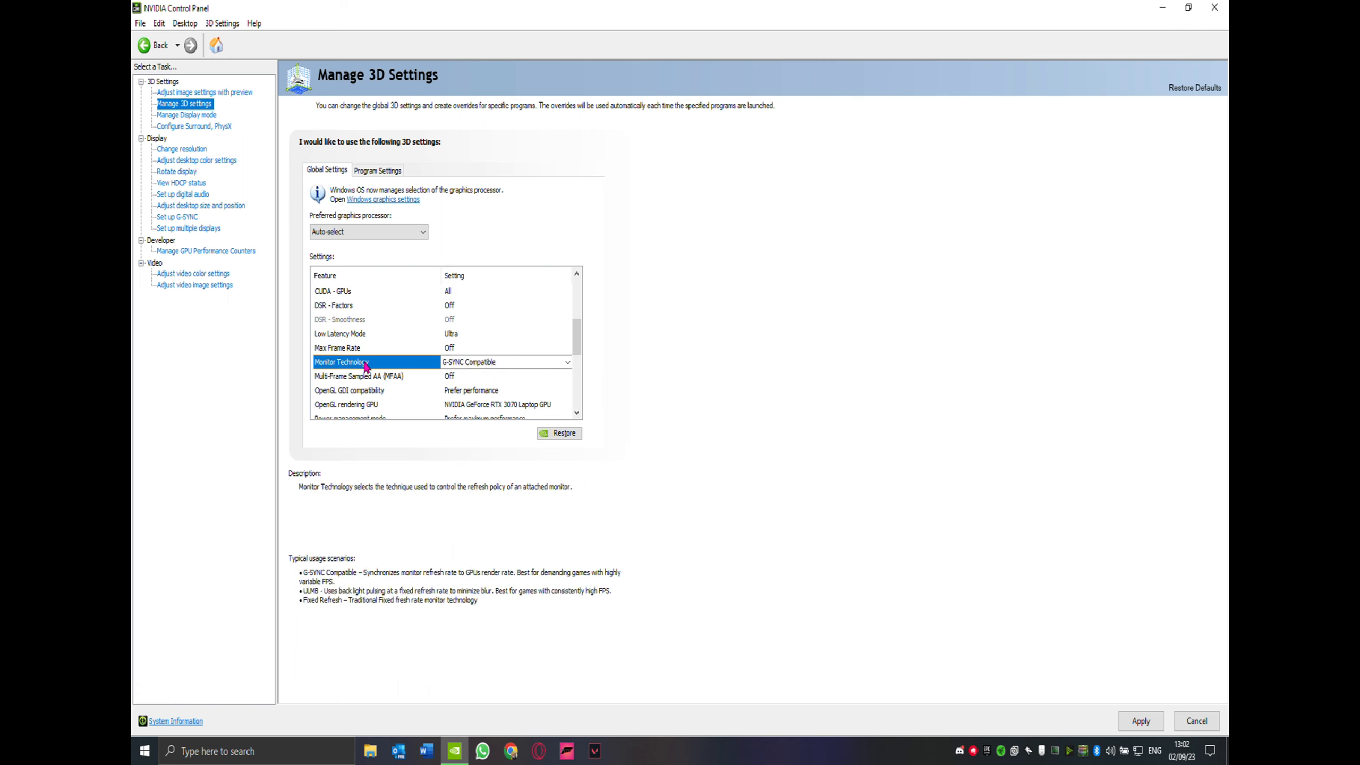
click(566, 363)
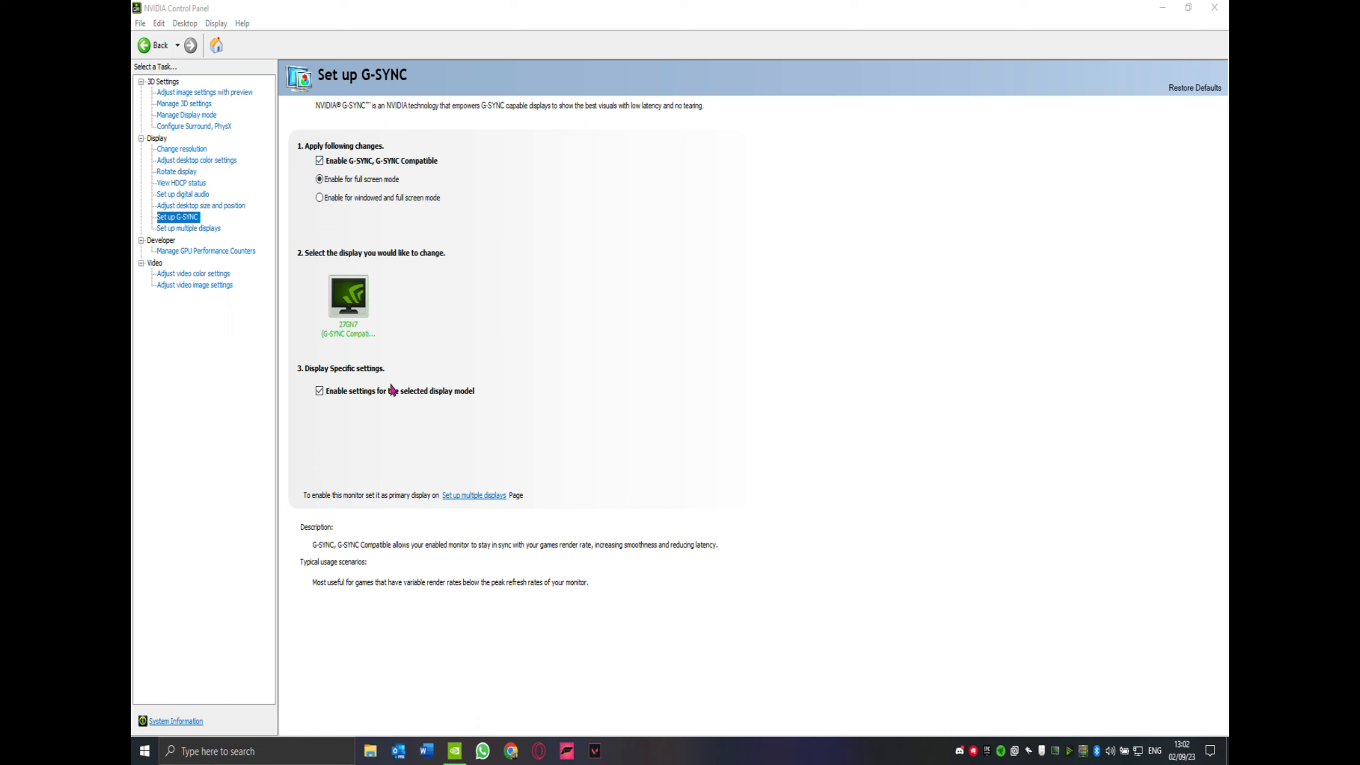
click(185, 104)
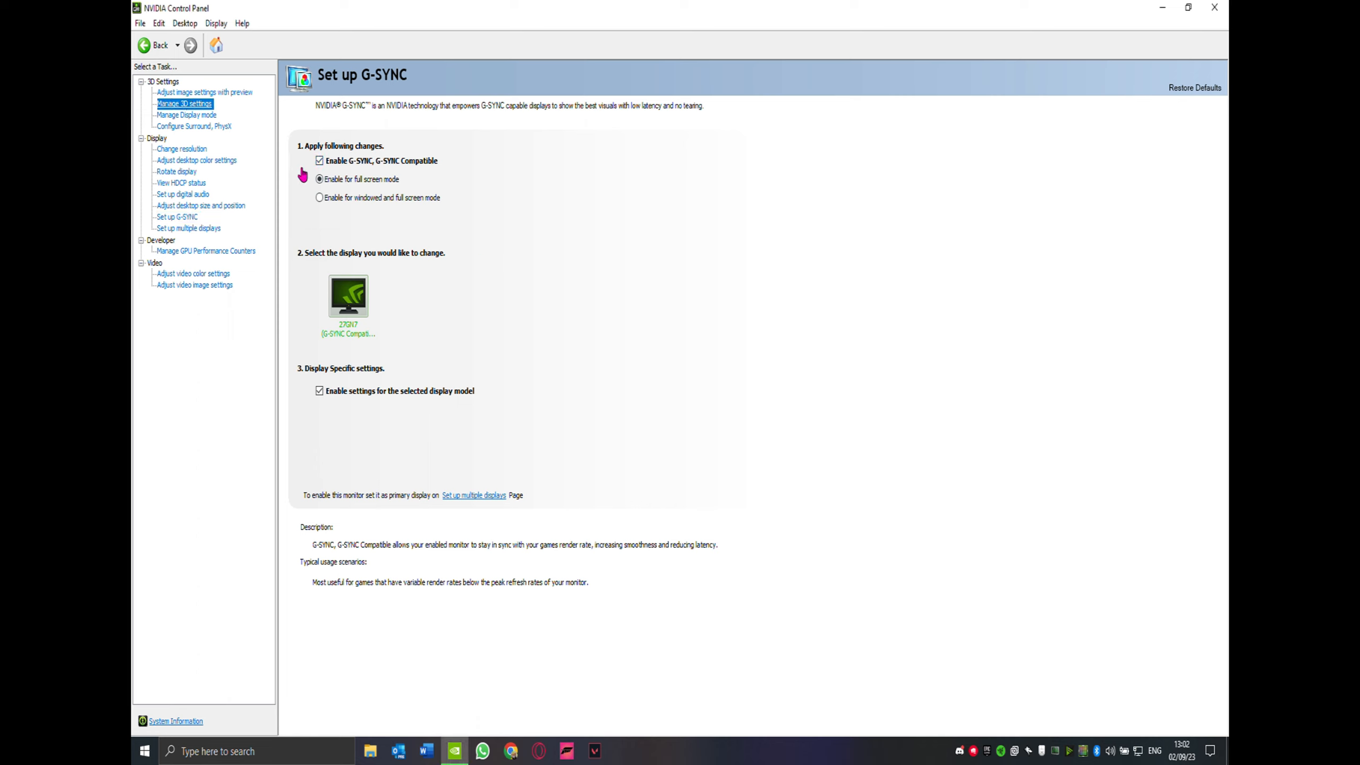
scroll(384, 370, down, 4)
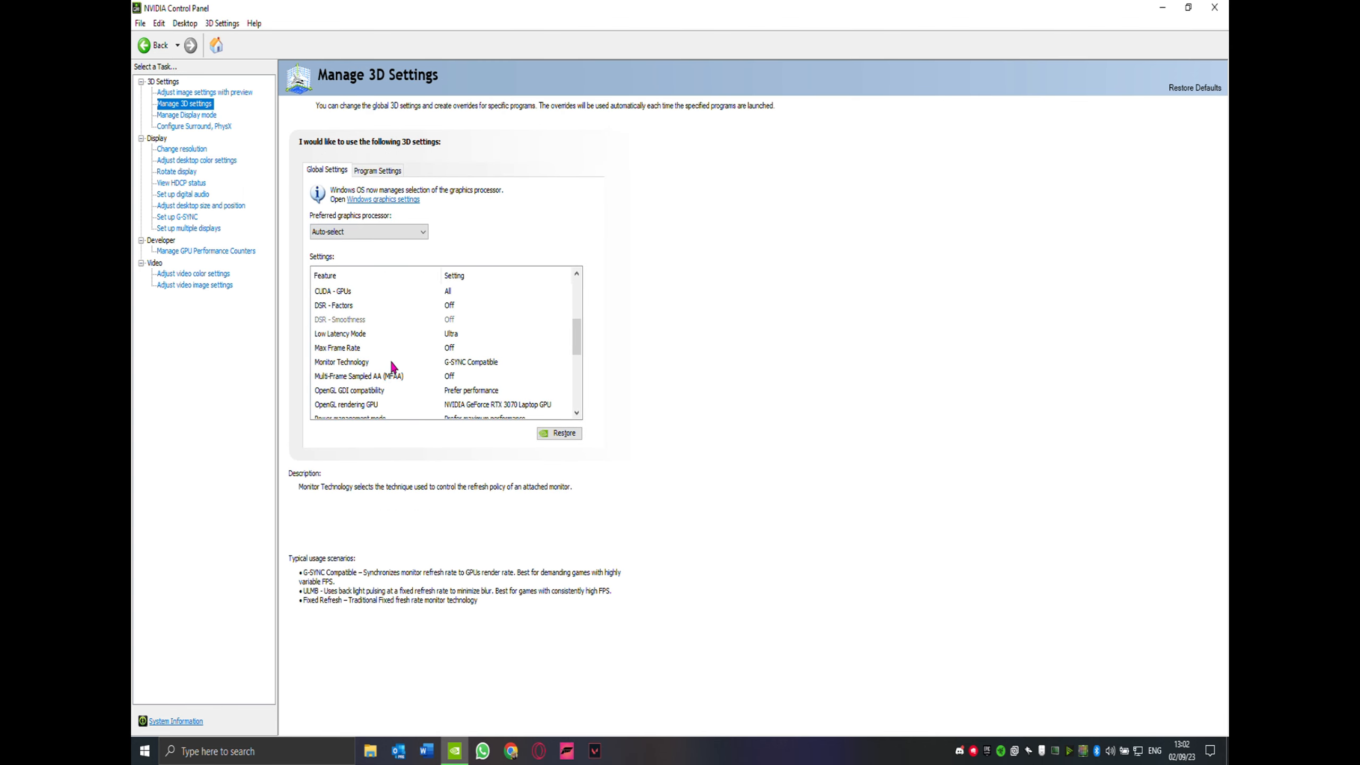
click(401, 364)
click(482, 364)
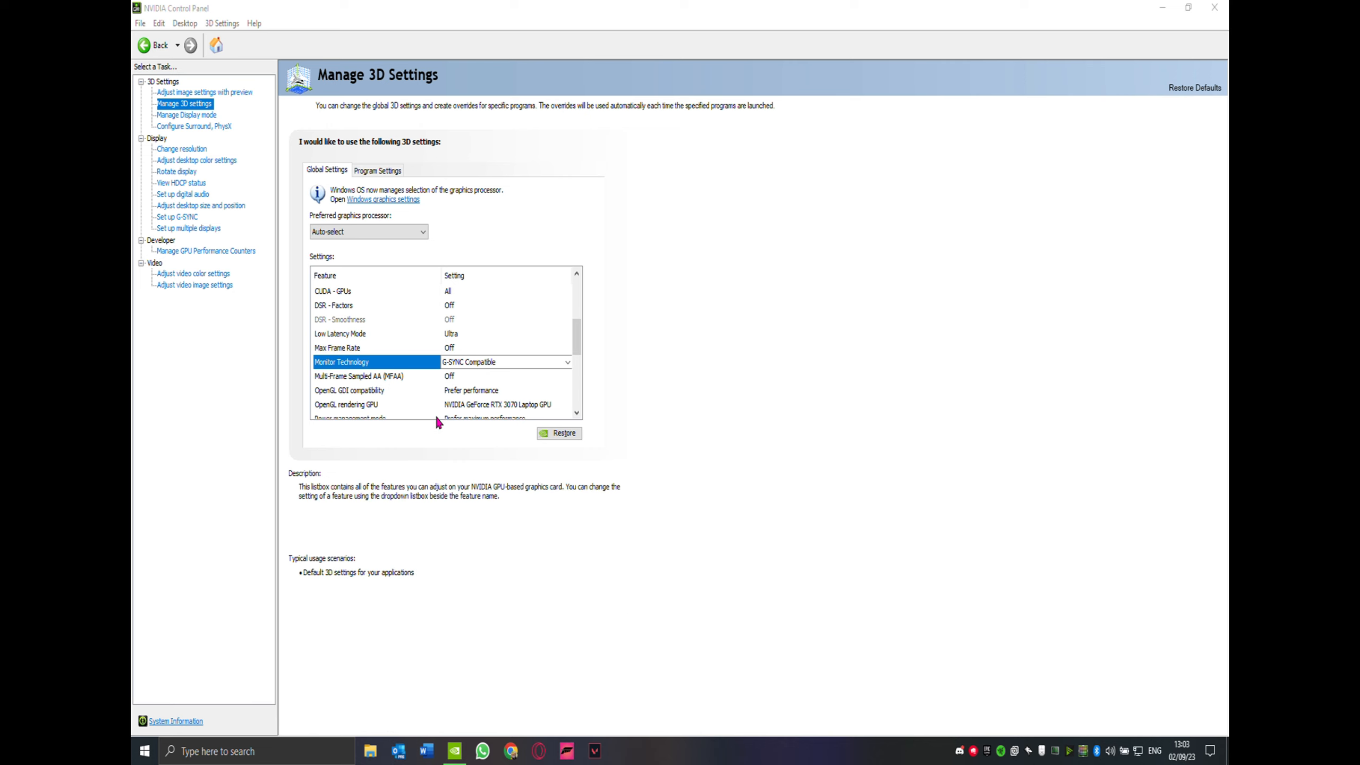
click(484, 365)
click(480, 382)
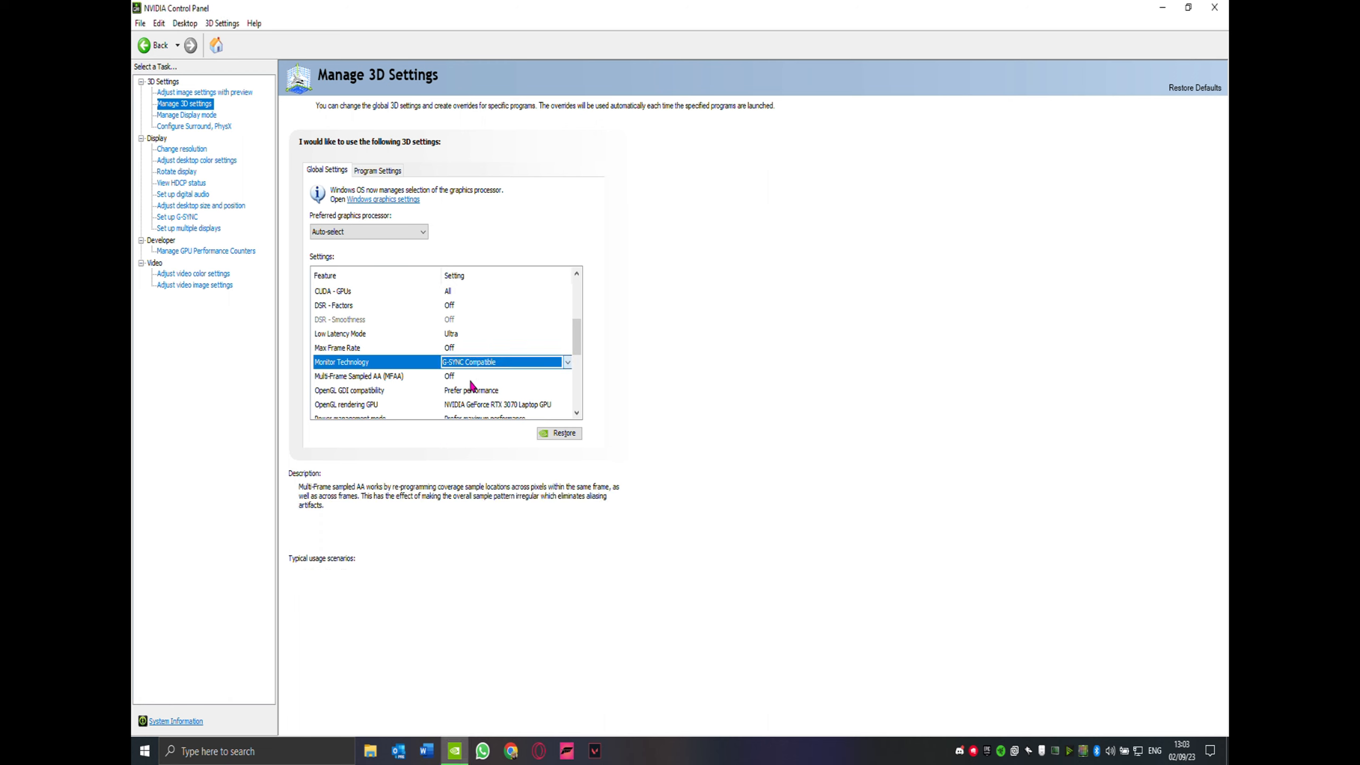
Examine the Multi-Frame Sampled AA (MFAA) and OpenGL GDI compatibility settings.
click(452, 379)
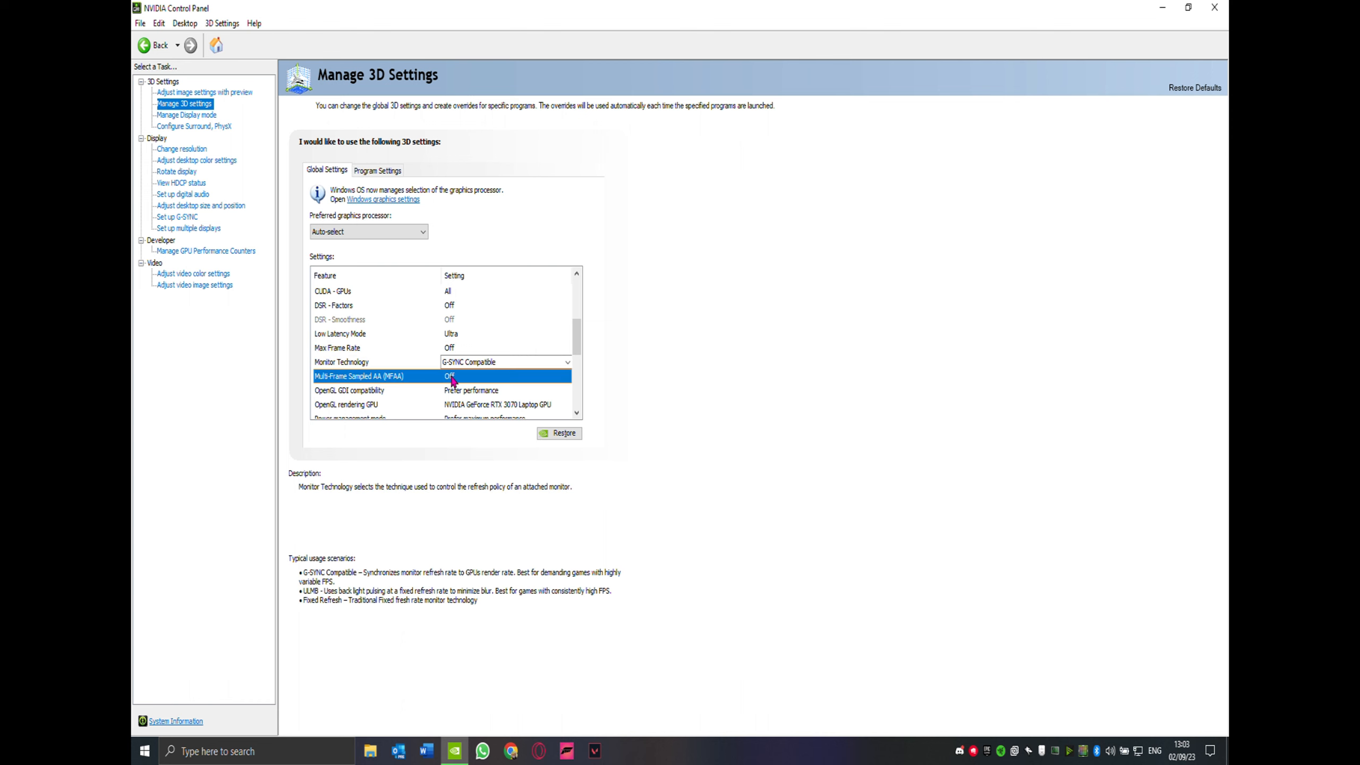
scroll(386, 383, down, 2)
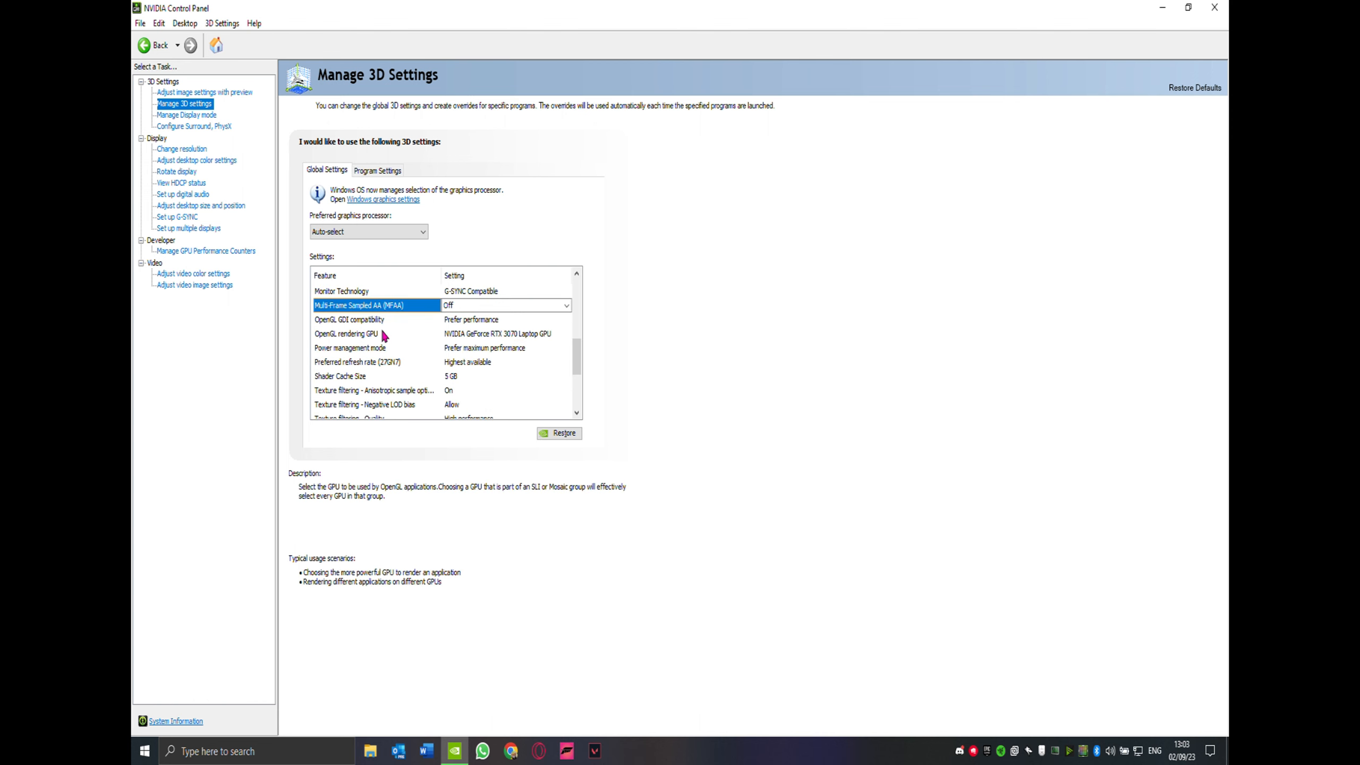
click(407, 322)
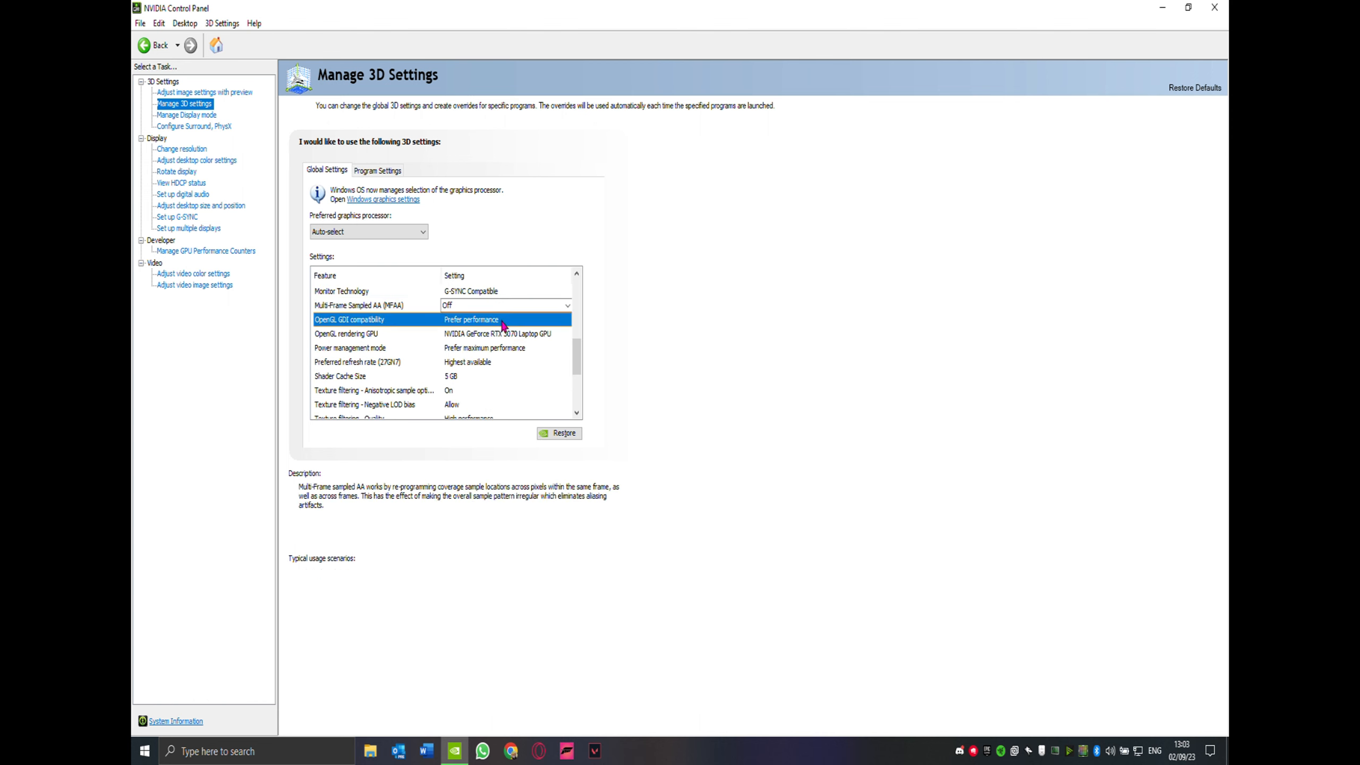
click(475, 321)
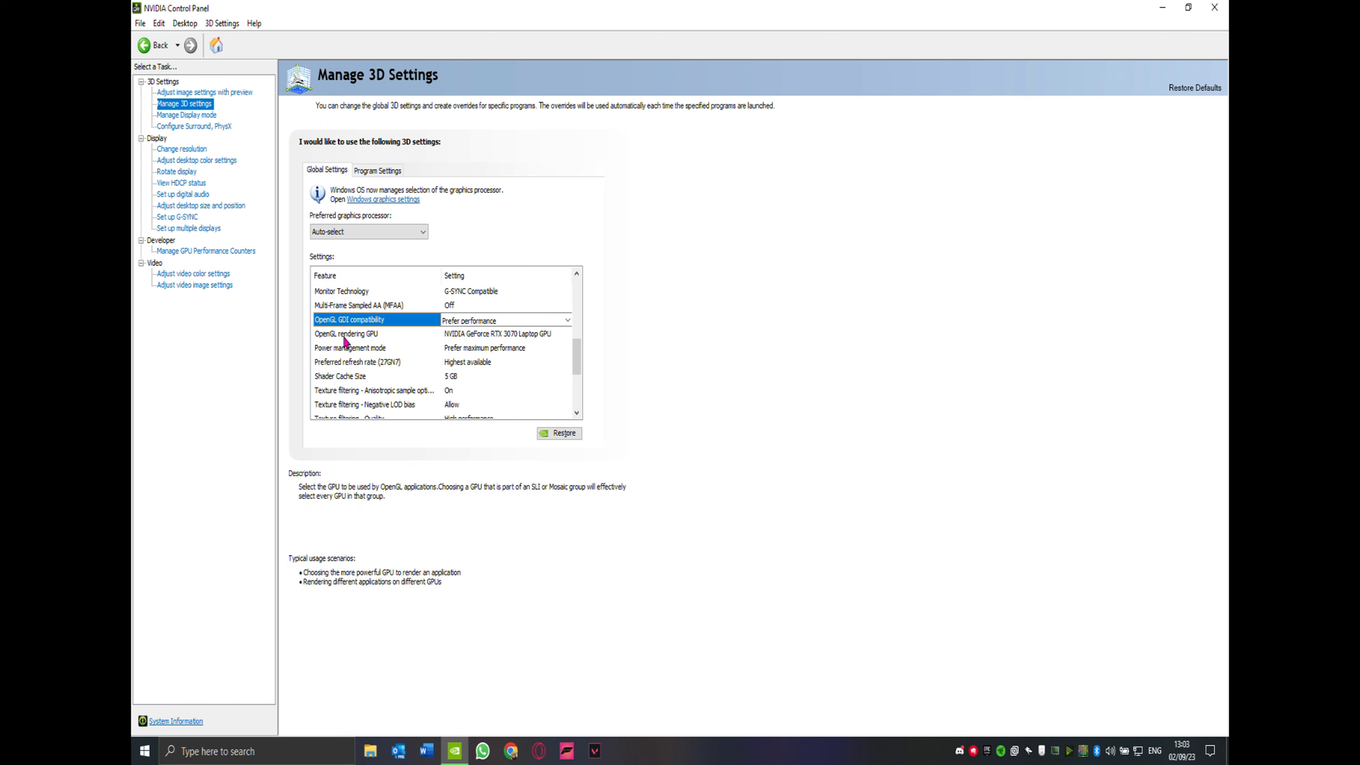
Set the OpenGL rendering GPU to NVIDIA GeForce RTX 3070 Laptop GPU and the power management mode to Prefer maximum performance.
click(462, 337)
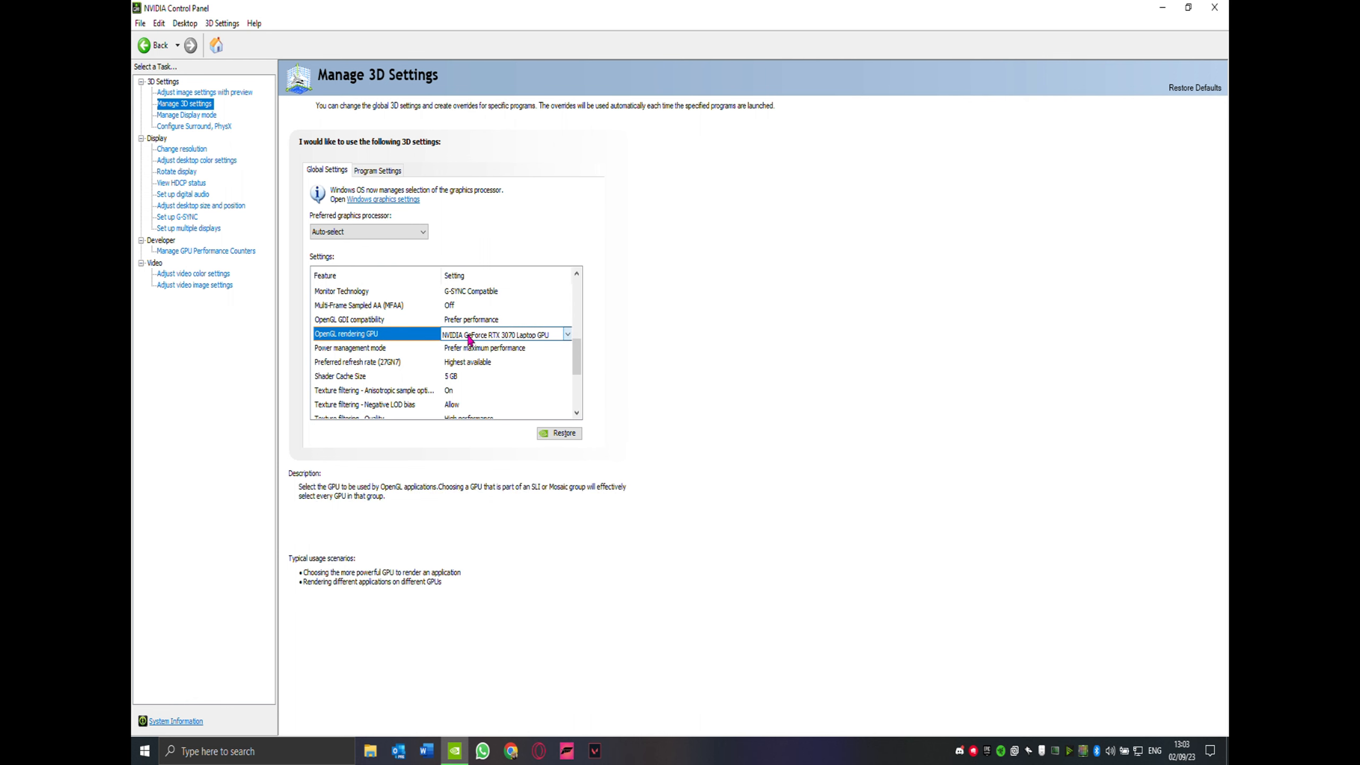
click(504, 335)
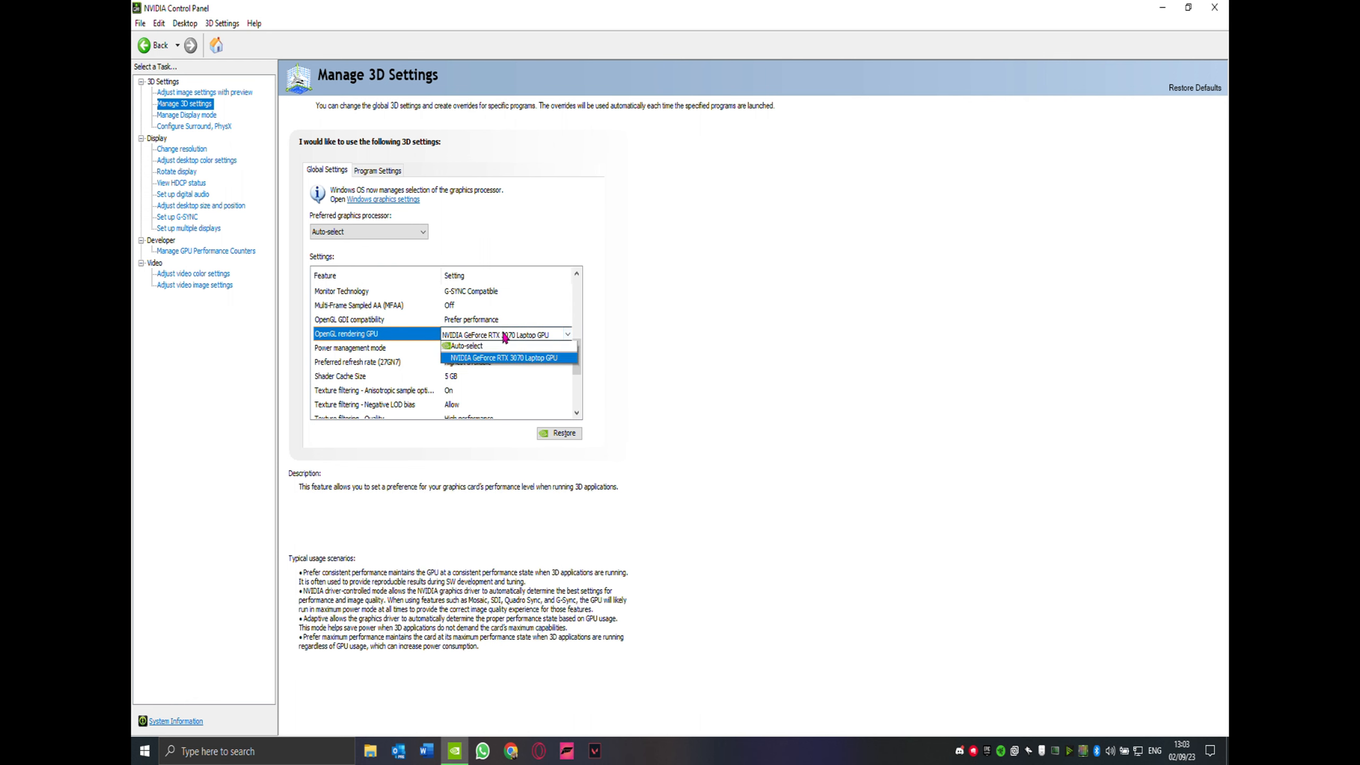
click(514, 362)
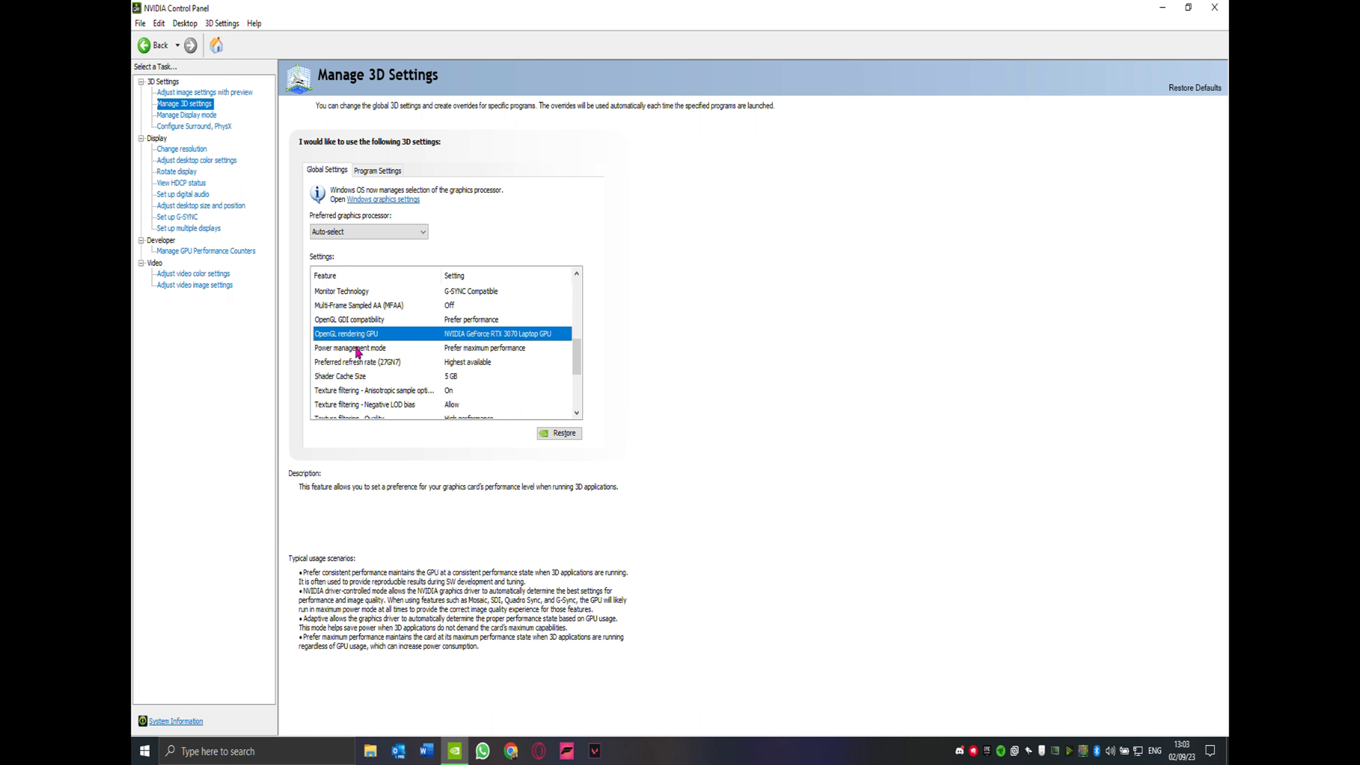
click(490, 353)
click(494, 355)
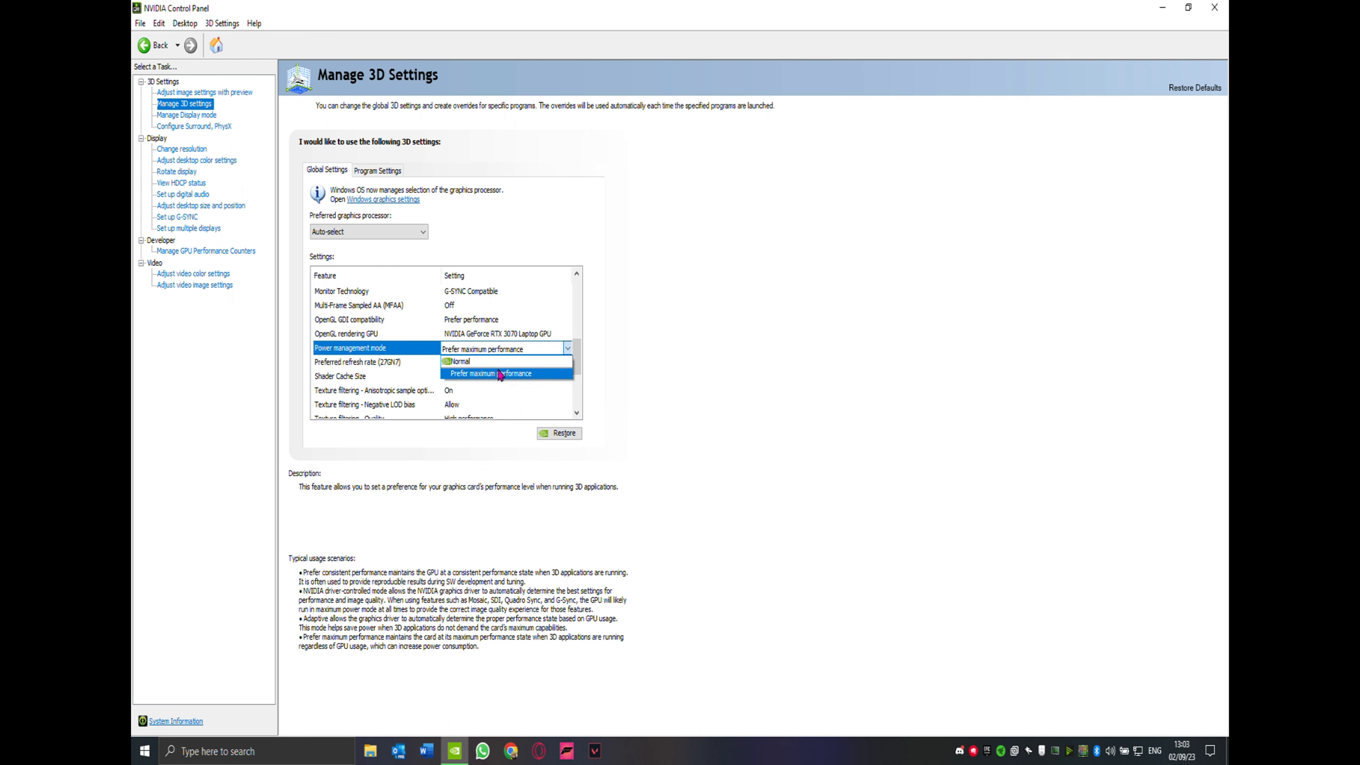
click(498, 367)
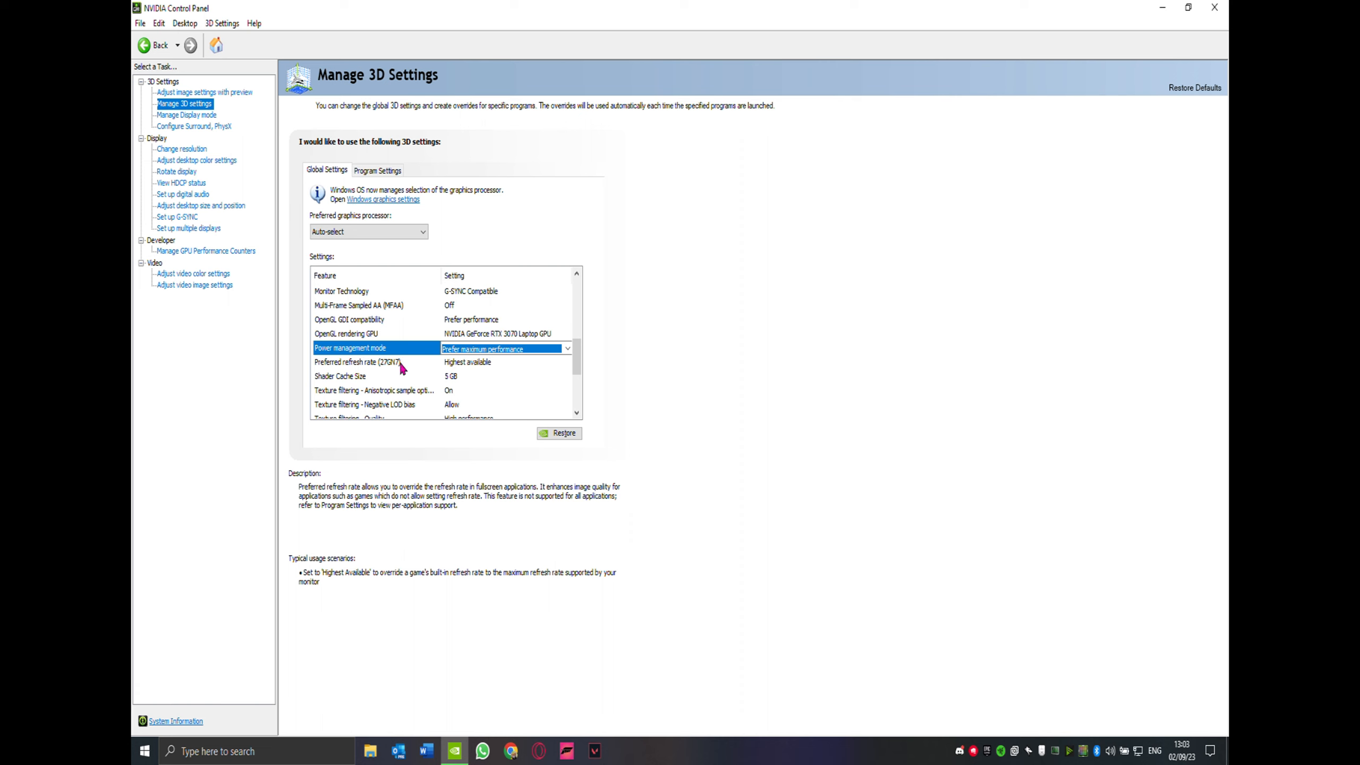
Set the monitor's preferred refresh rate to Highest available.
click(459, 363)
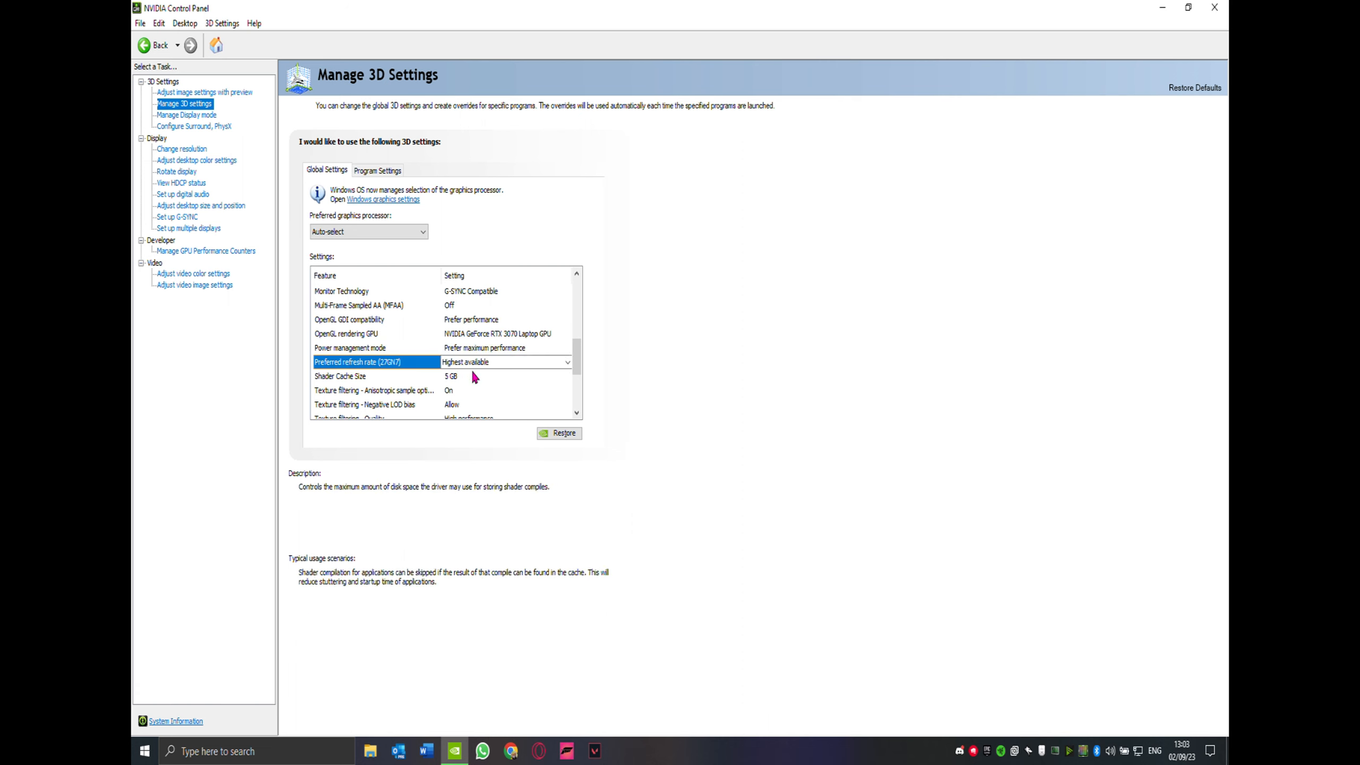
click(471, 364)
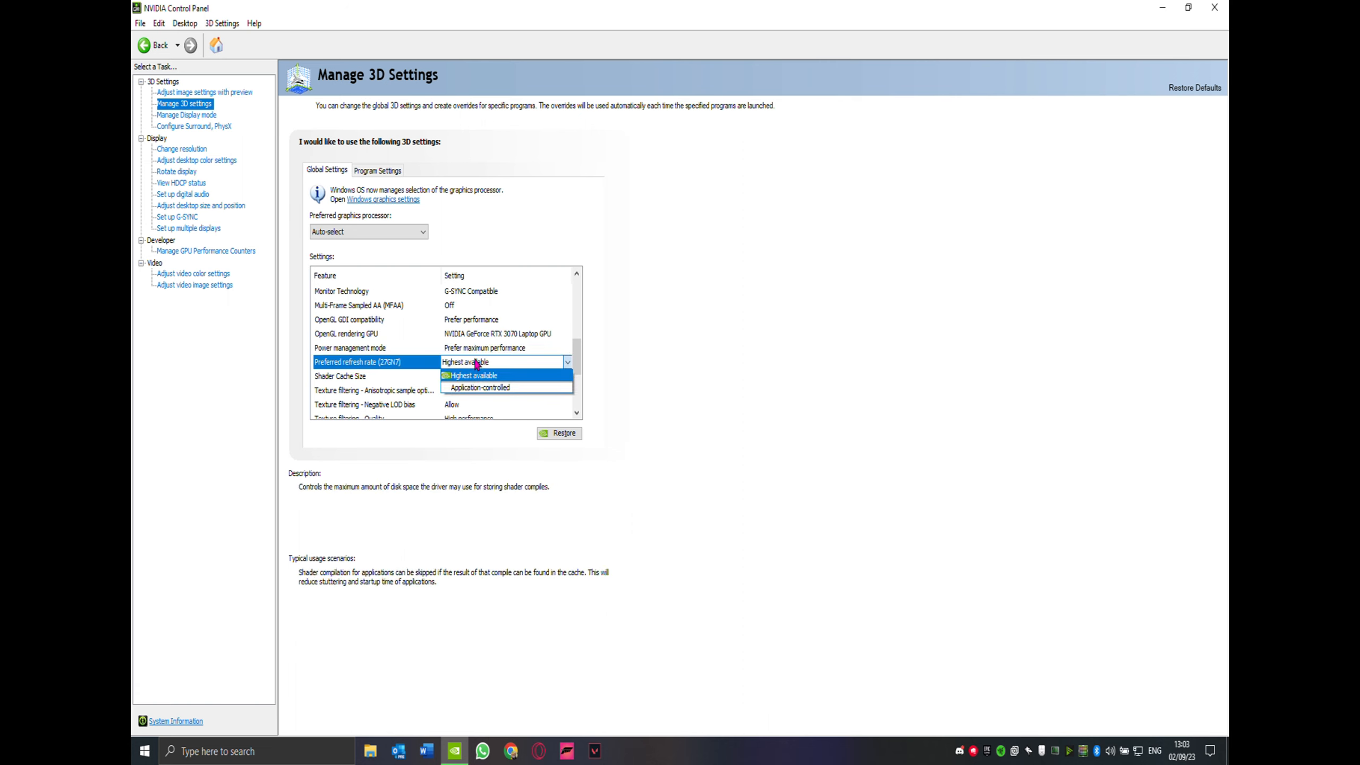
click(499, 377)
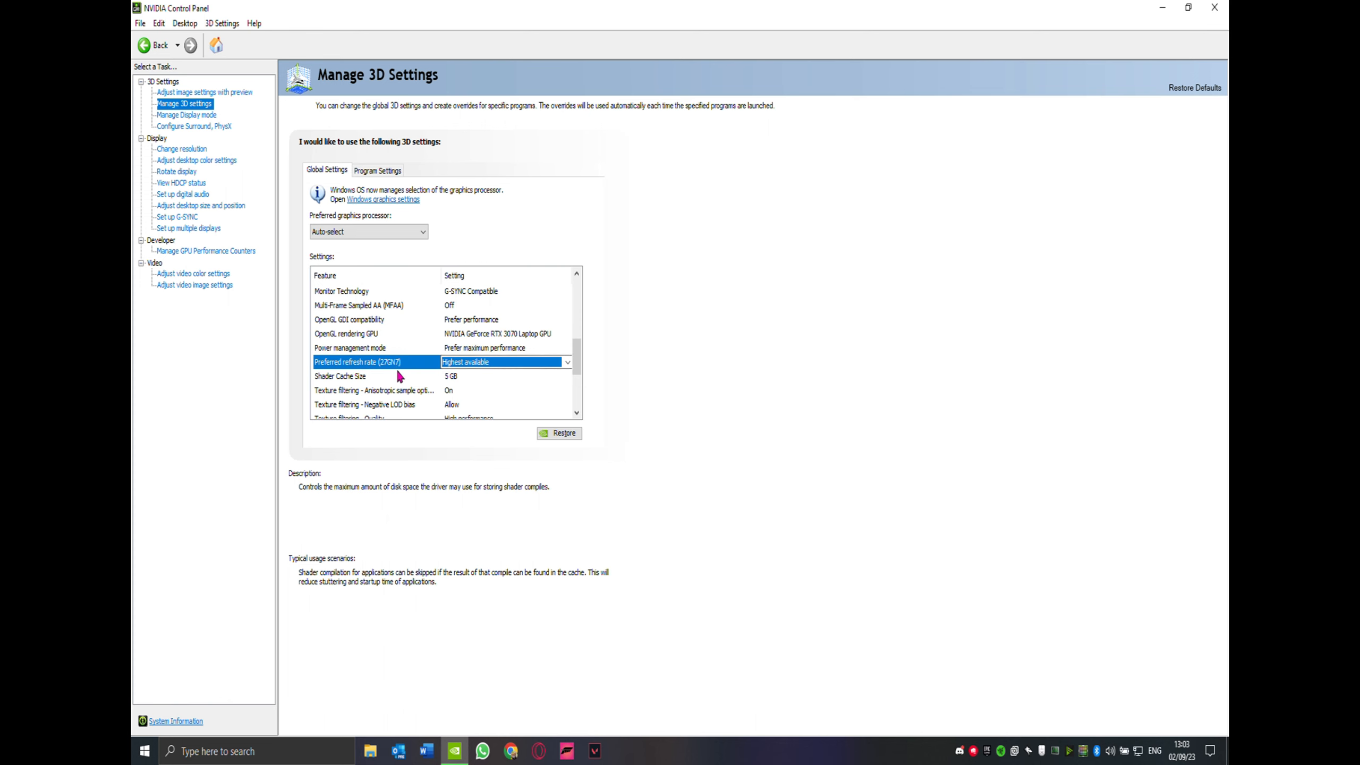
Examine the anisotropic sample optimization and trilinear optimization settings for texture filtering.
scroll(398, 376, down, 2)
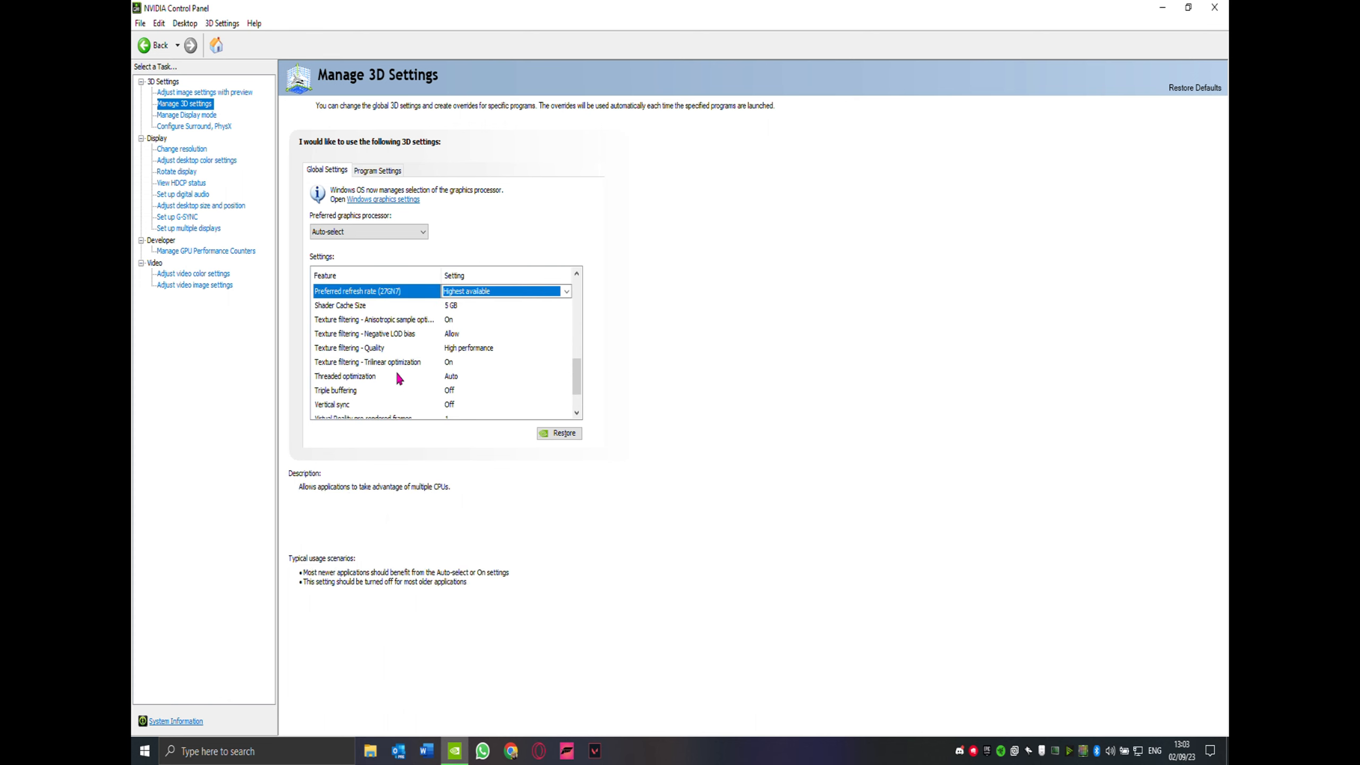
click(389, 324)
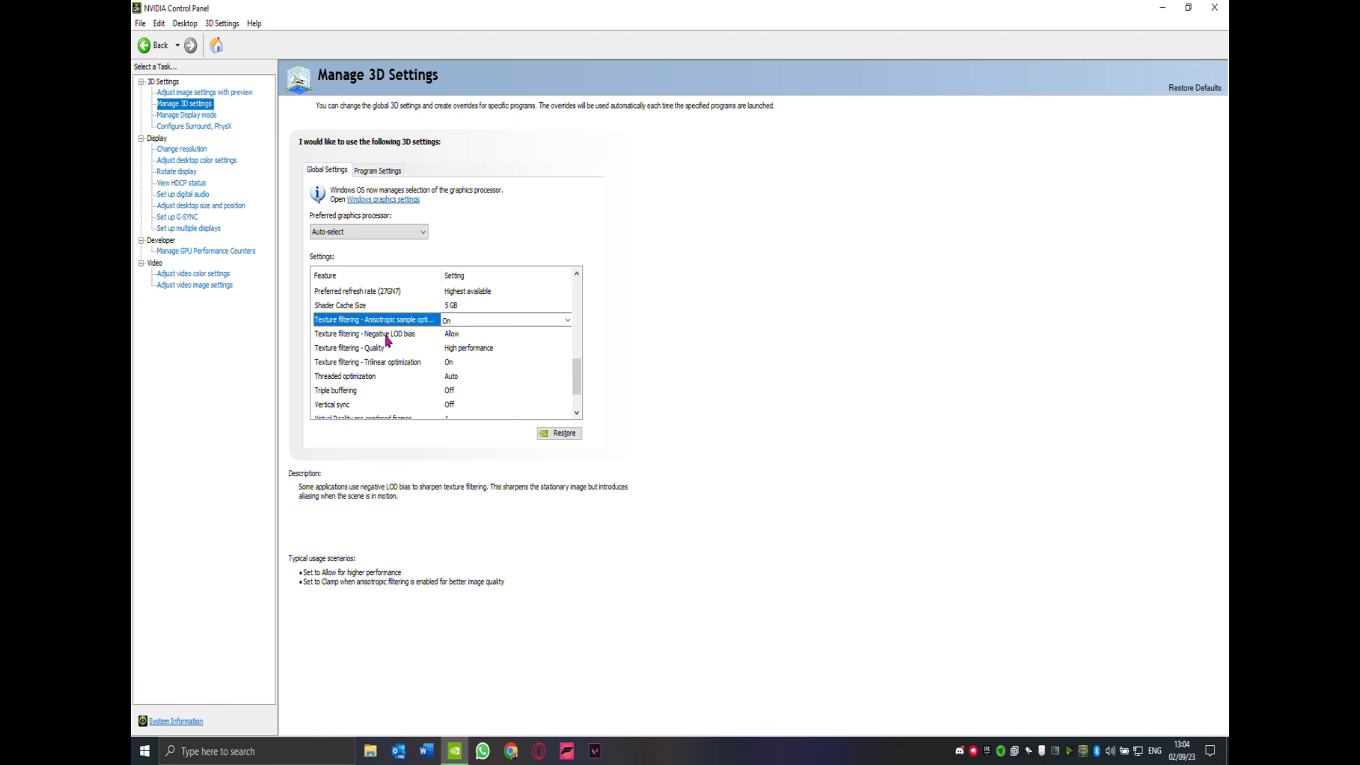
click(381, 363)
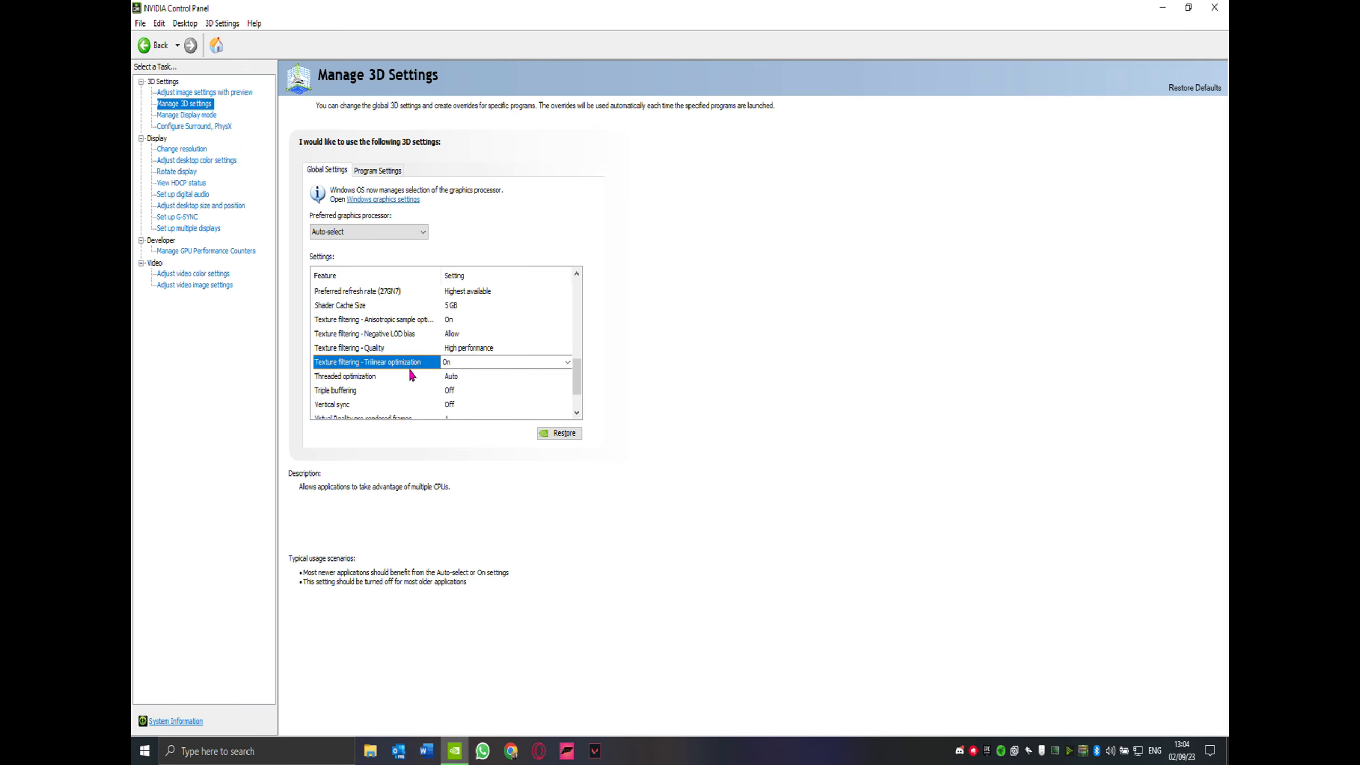
Set the texture filtering quality to High performance and check the Negative LOD bias setting.
click(377, 349)
click(479, 354)
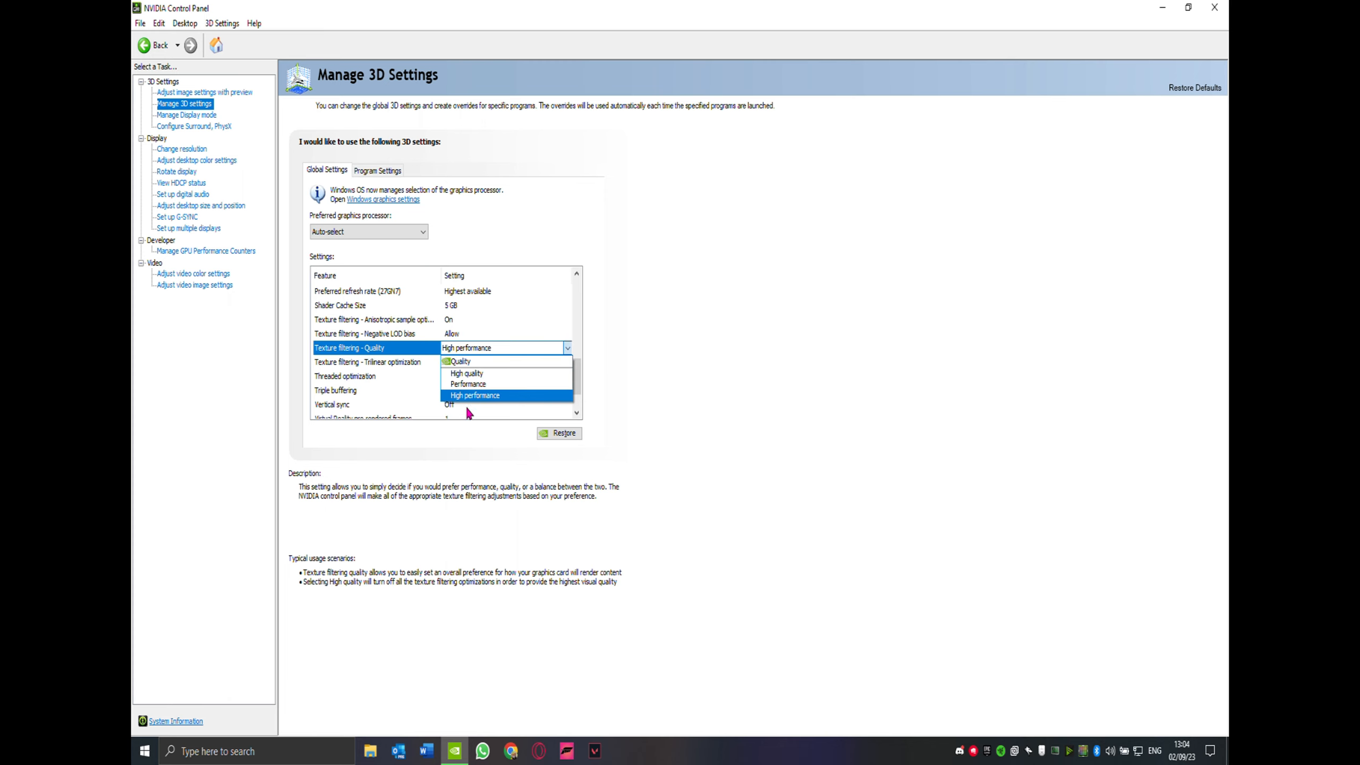
click(465, 397)
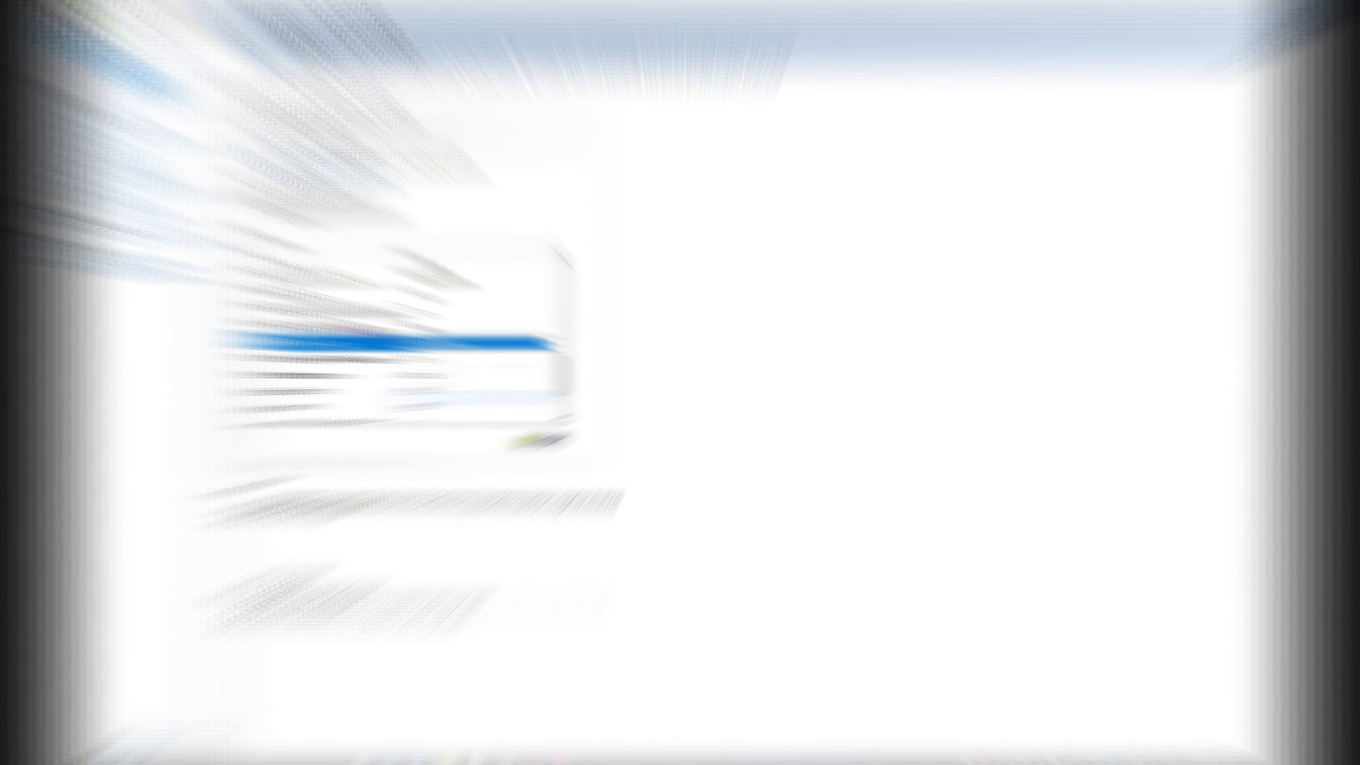
click(397, 336)
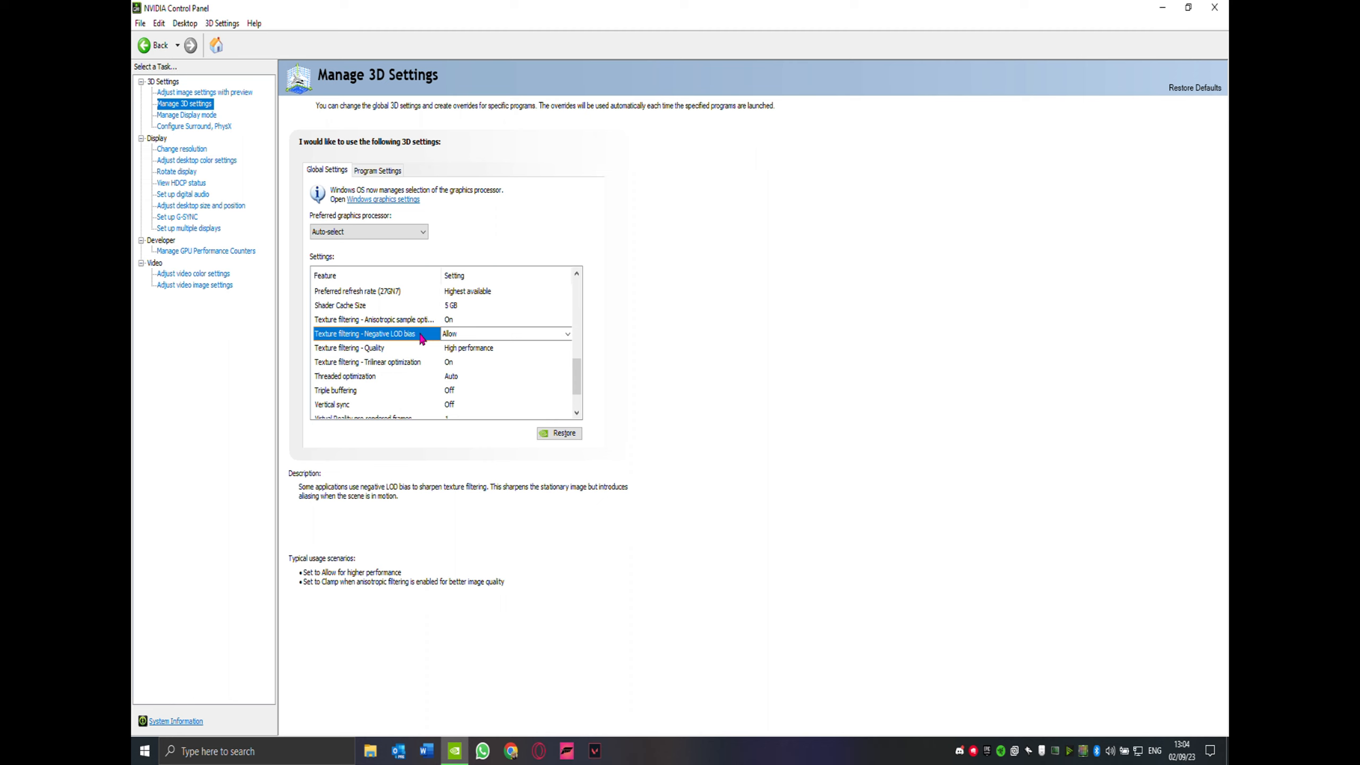
Examine the Triple buffering, Vertical sync and Virtual Reality pre-rendered frames settings.
scroll(421, 337, down, 1)
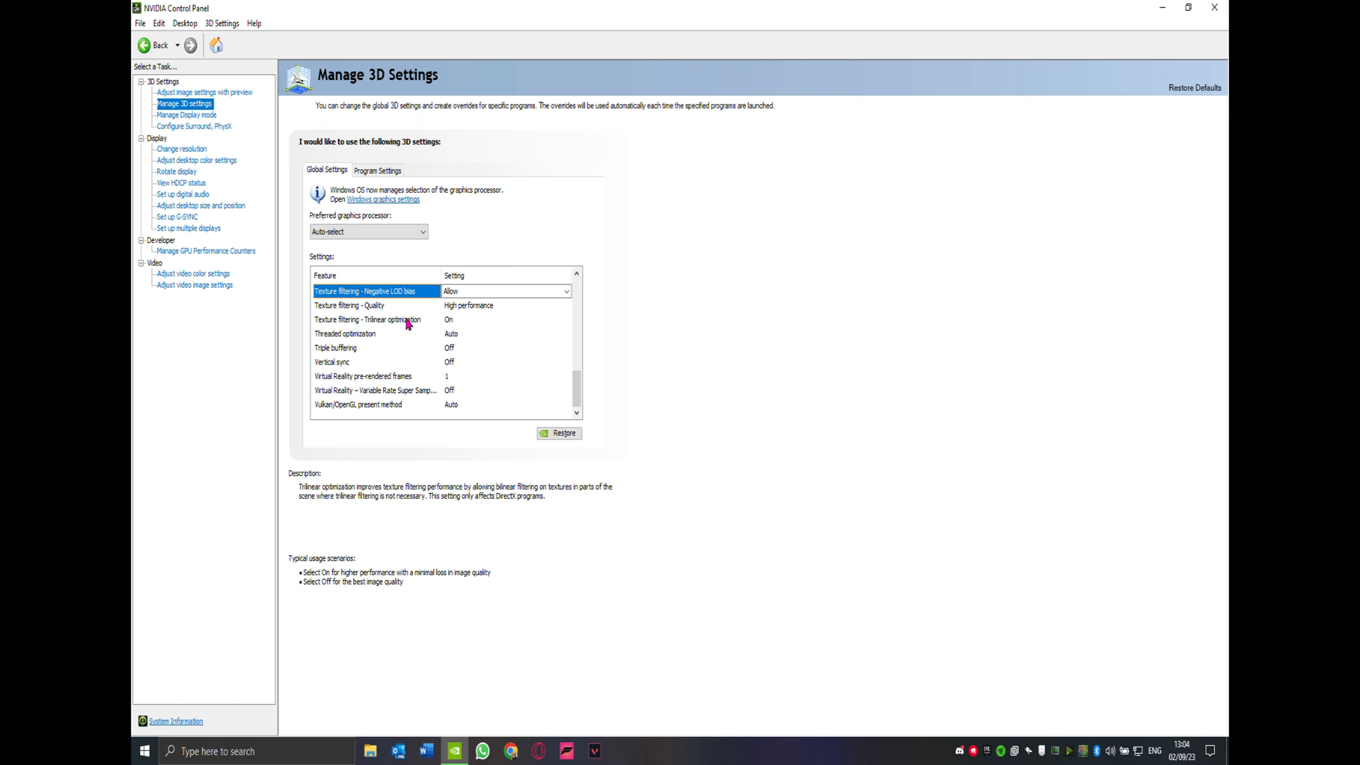
click(347, 349)
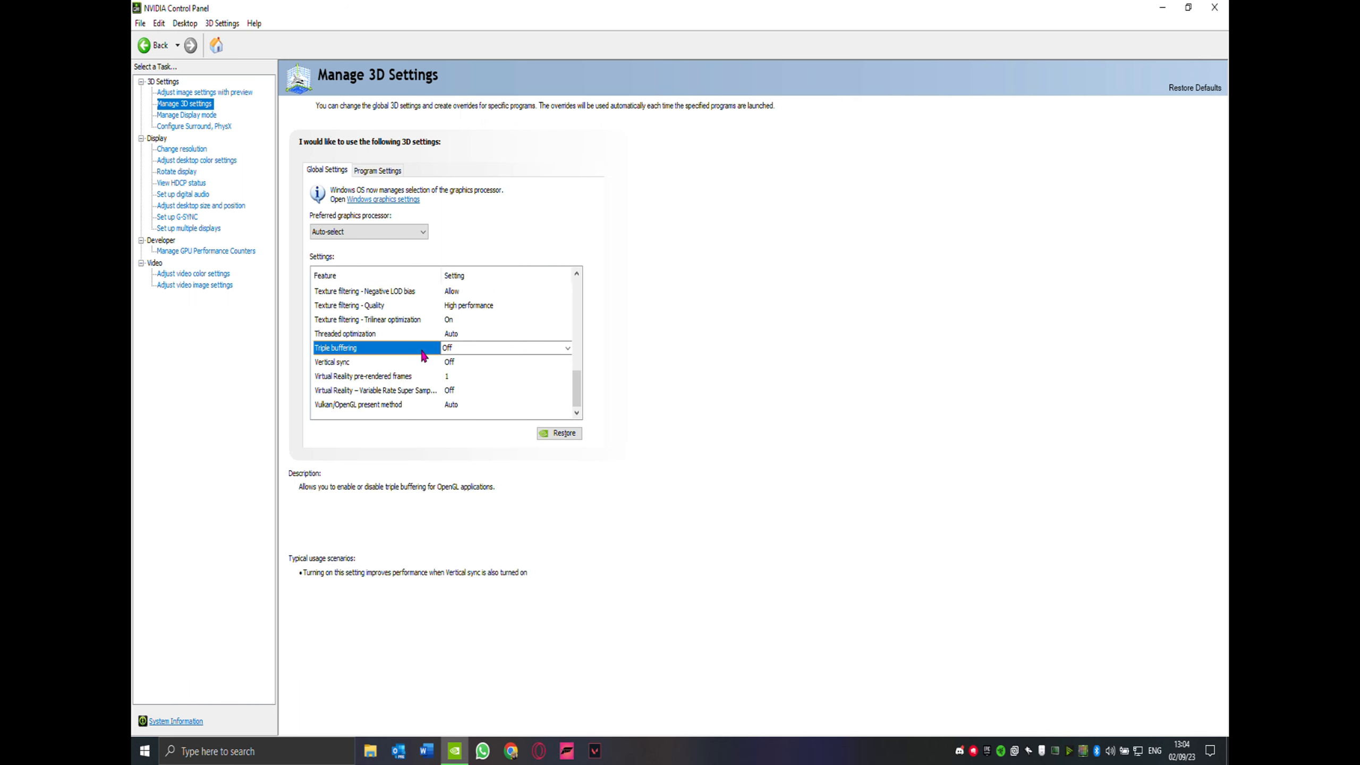
click(367, 364)
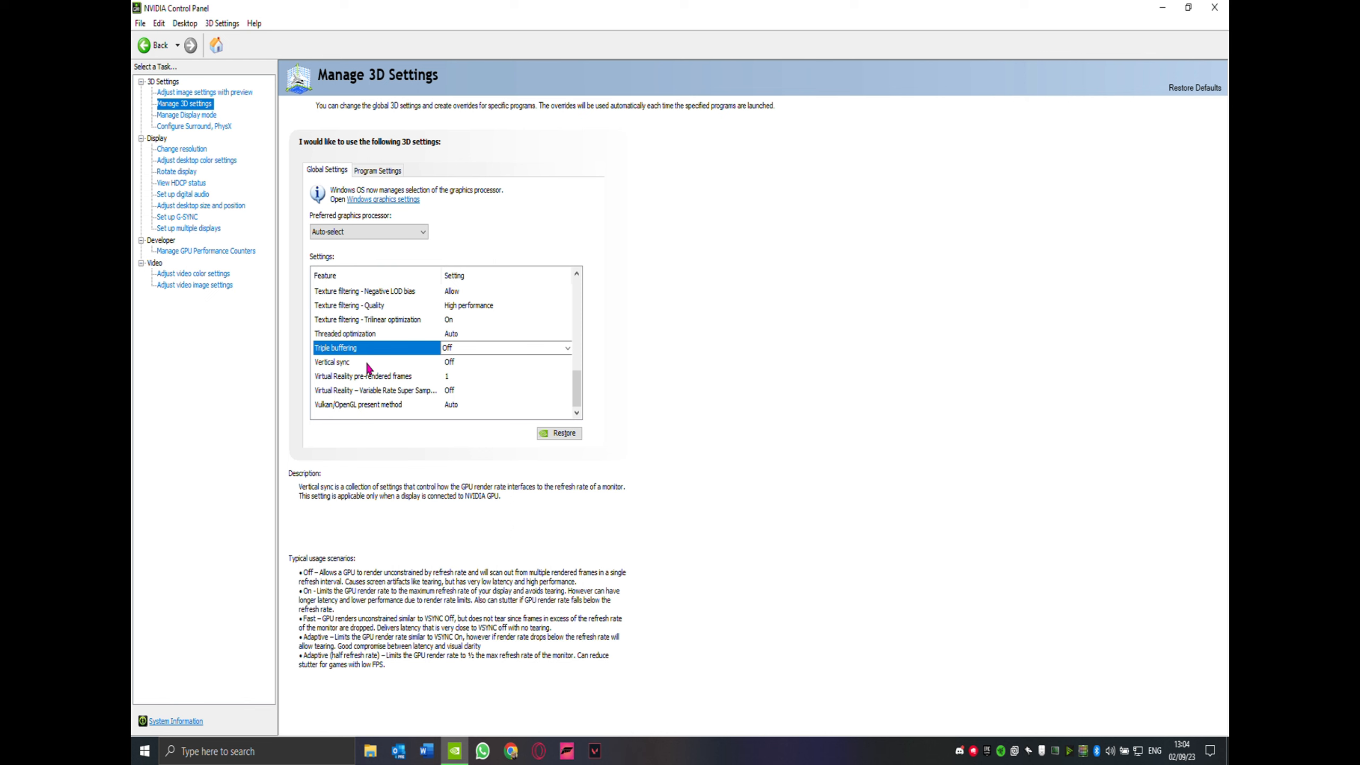
click(367, 368)
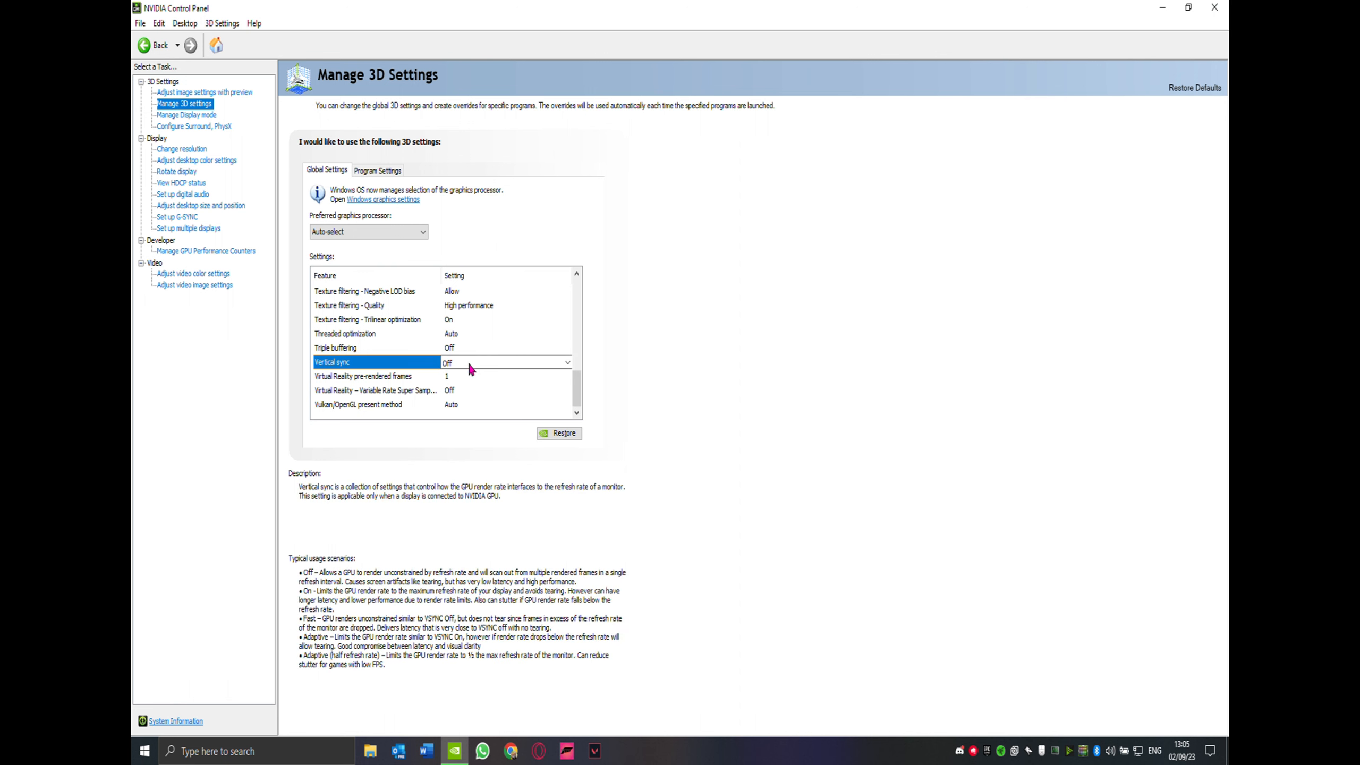
click(383, 377)
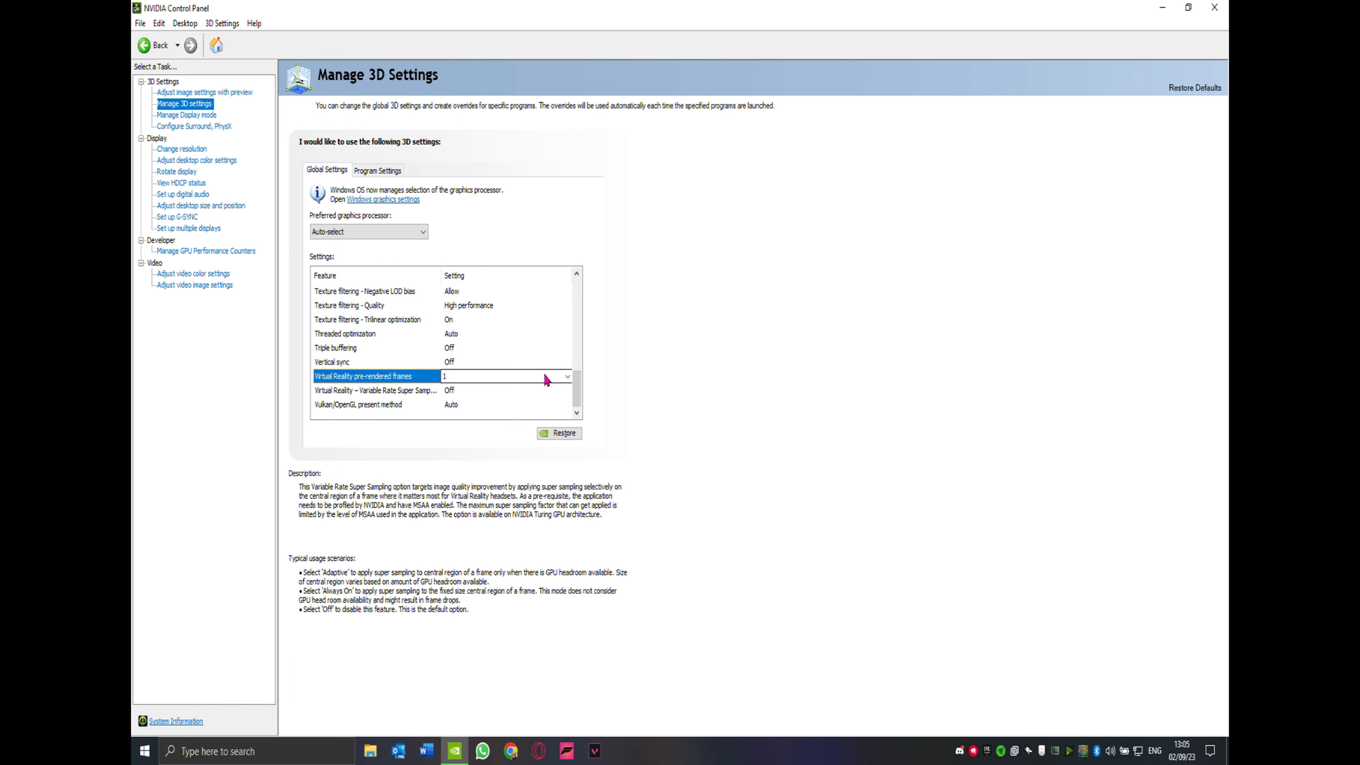
Set Virtual Reality pre-rendered frames to 1 and look back over the global 3D settings list.
click(567, 378)
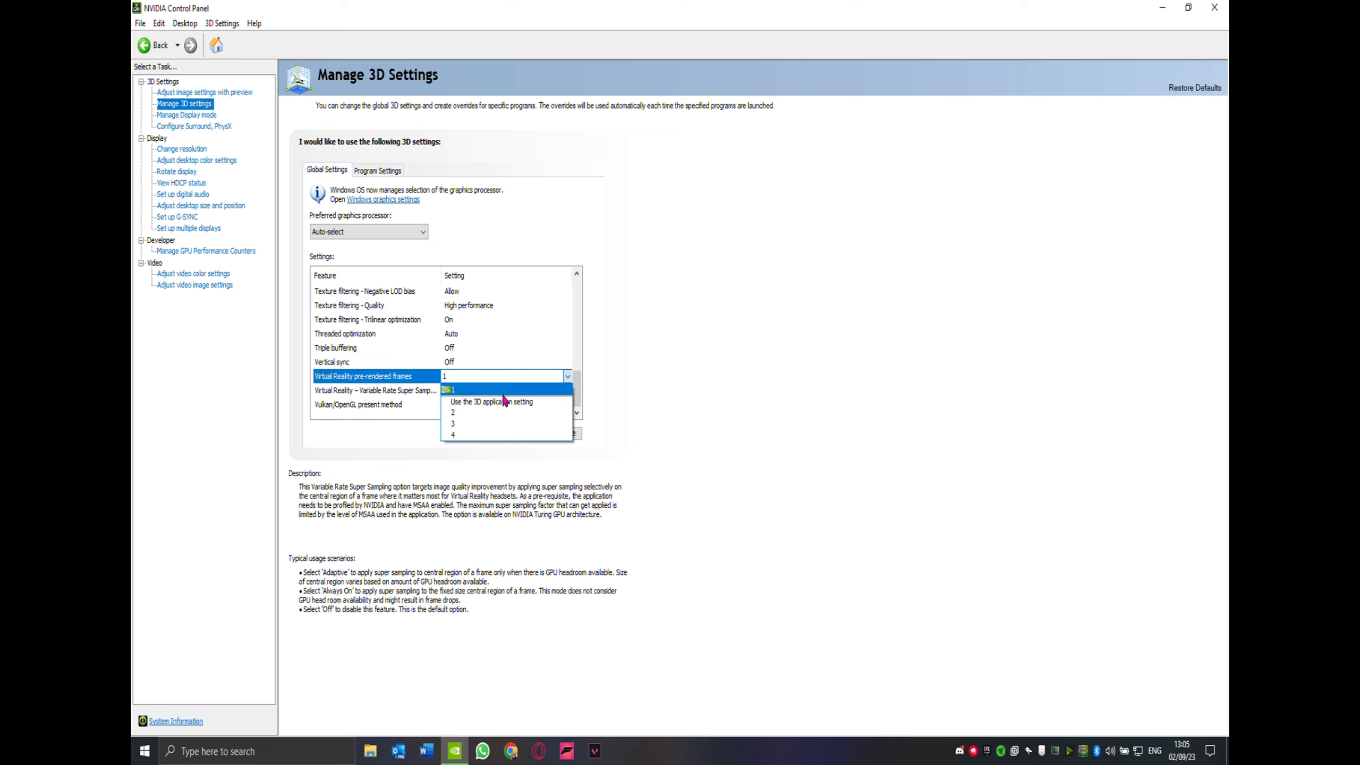
click(465, 391)
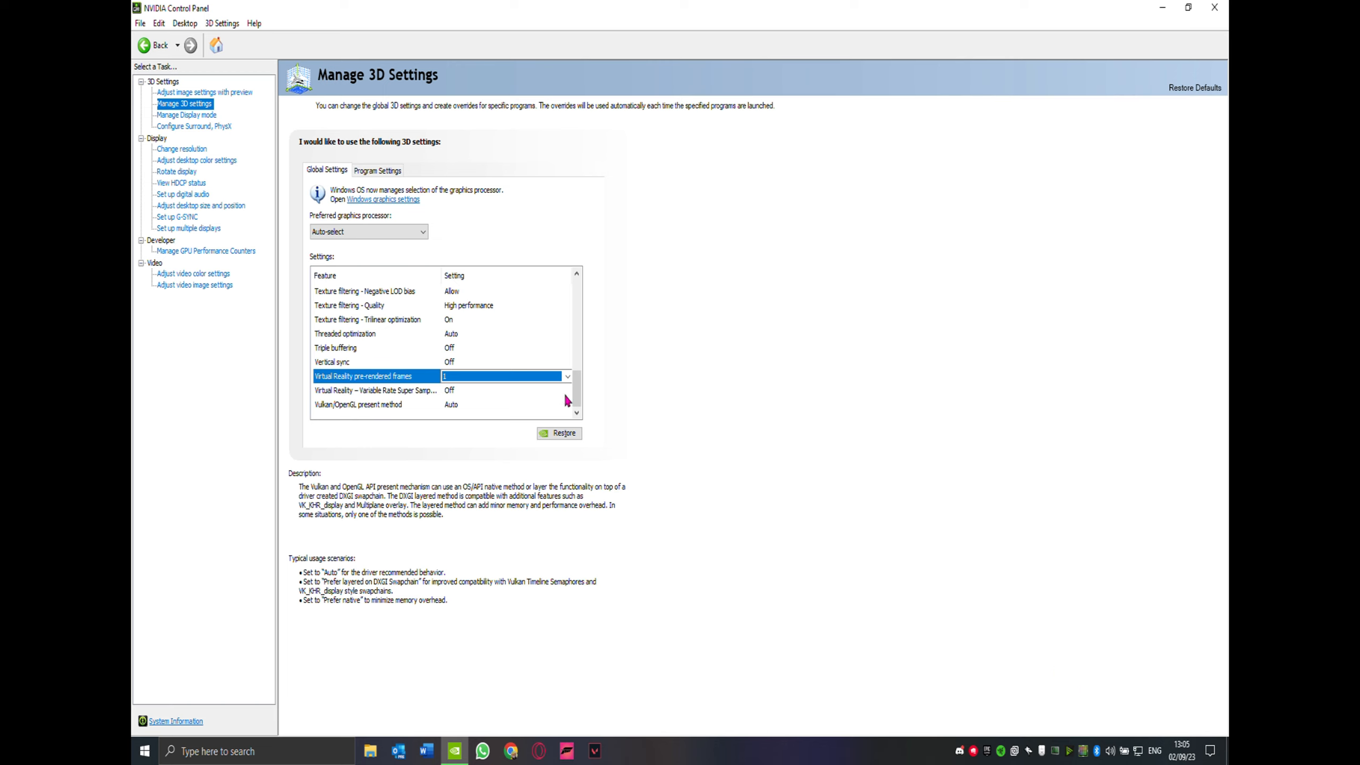
click(1130, 726)
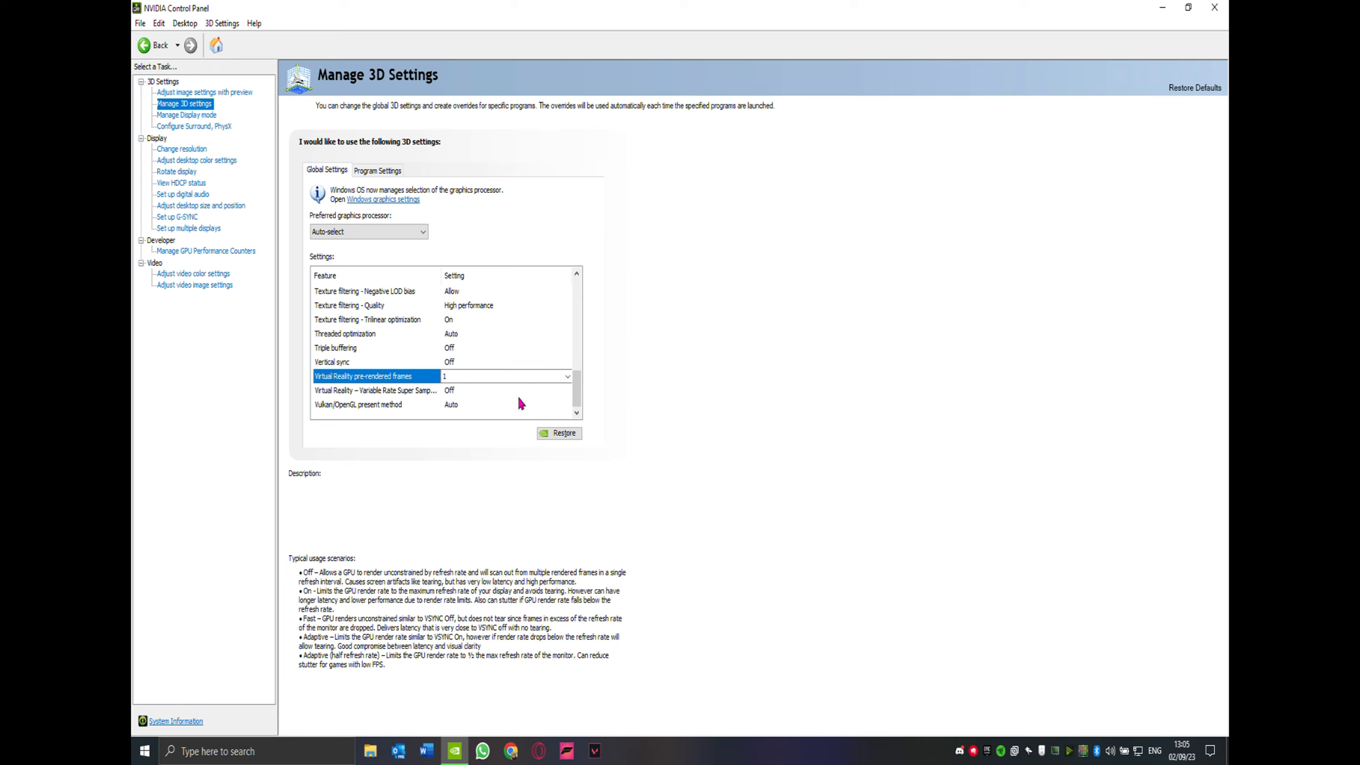
scroll(376, 310, up, 8)
scroll(519, 347, down, 5)
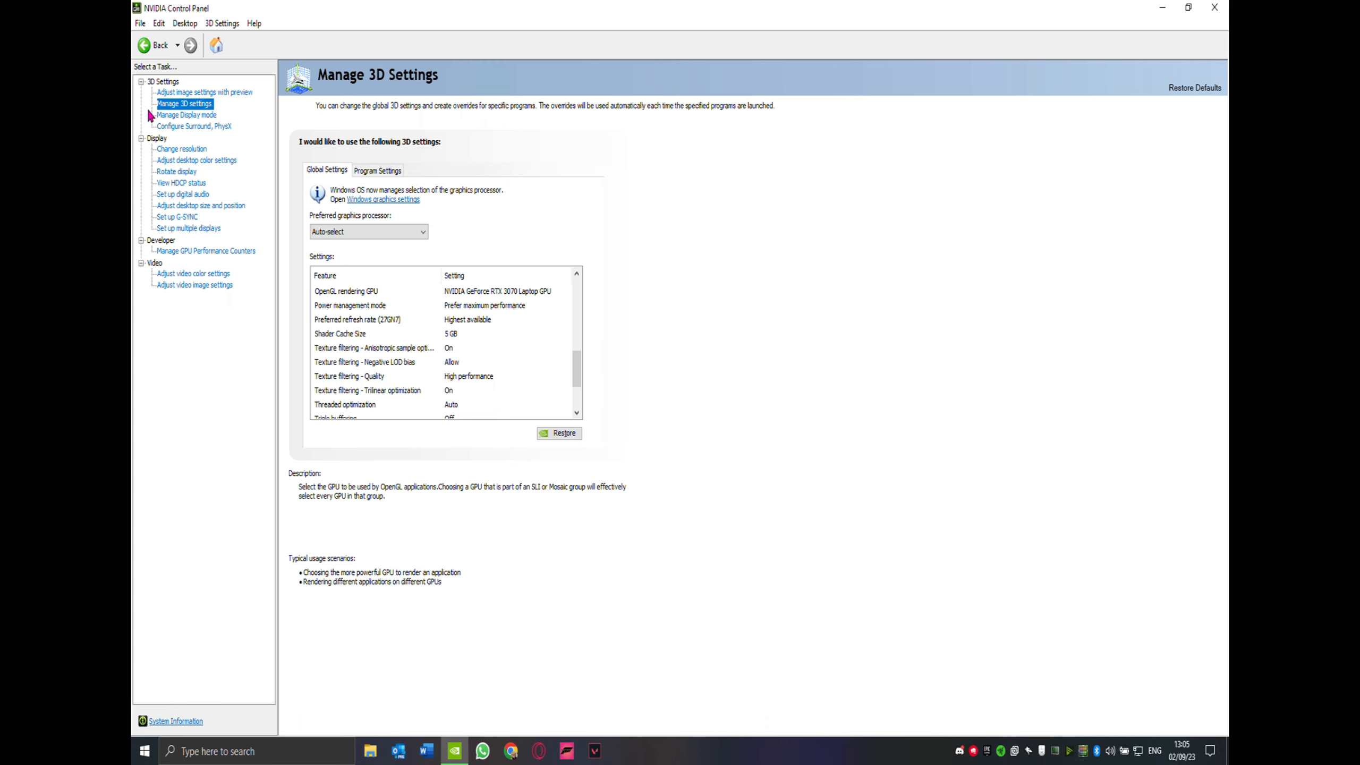
Try to apply the NVIDIA GPU only display mode for driving the laptop's internal display.
click(217, 115)
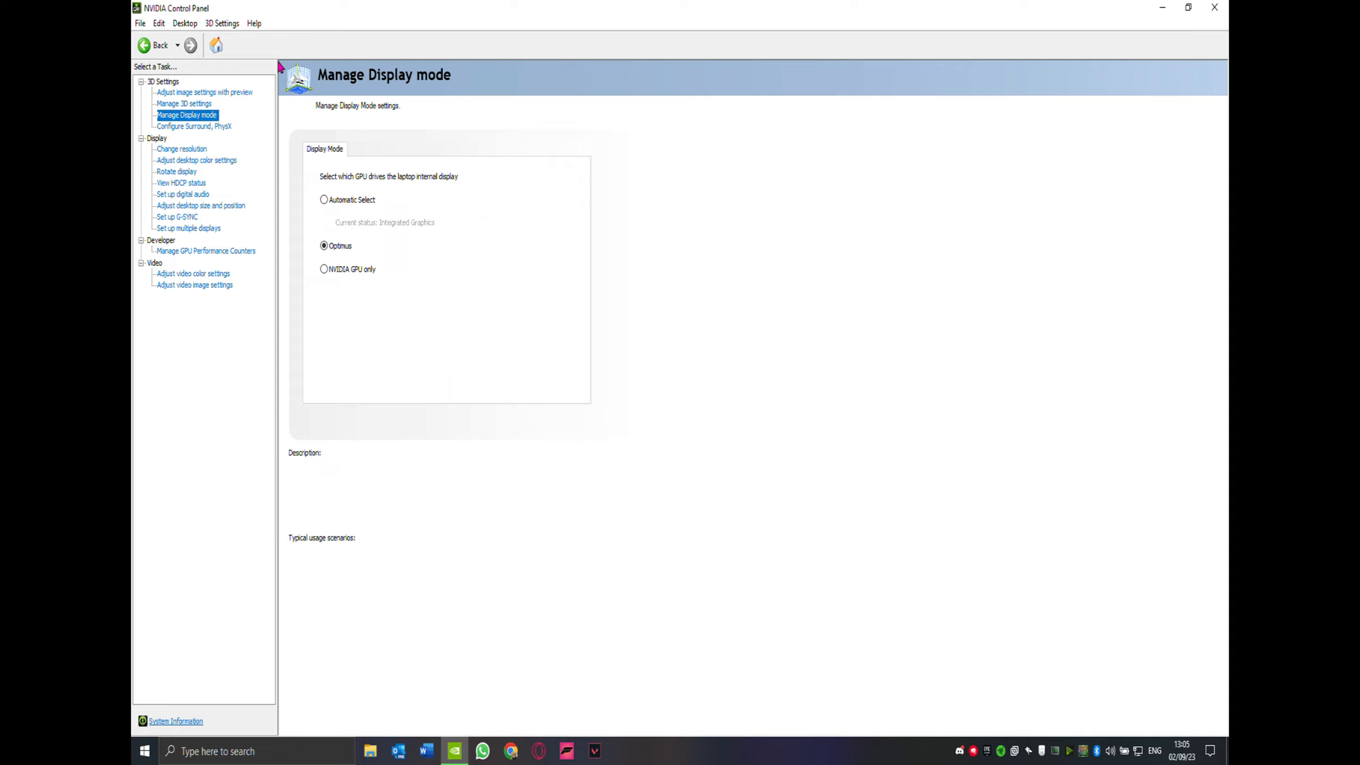
mouse_move(277, 195)
mouse_down()
mouse_move(288, 195)
mouse_move(262, 196)
mouse_up()
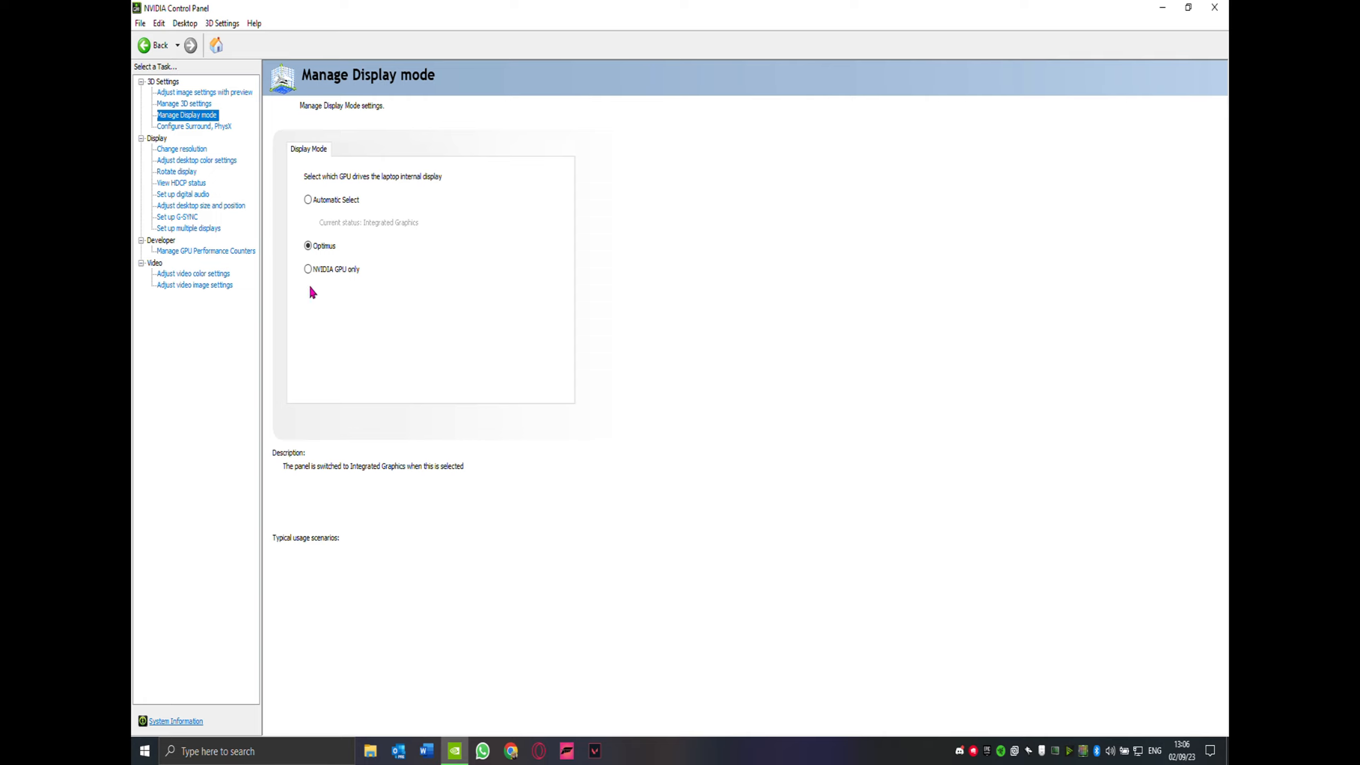
click(343, 268)
click(1136, 722)
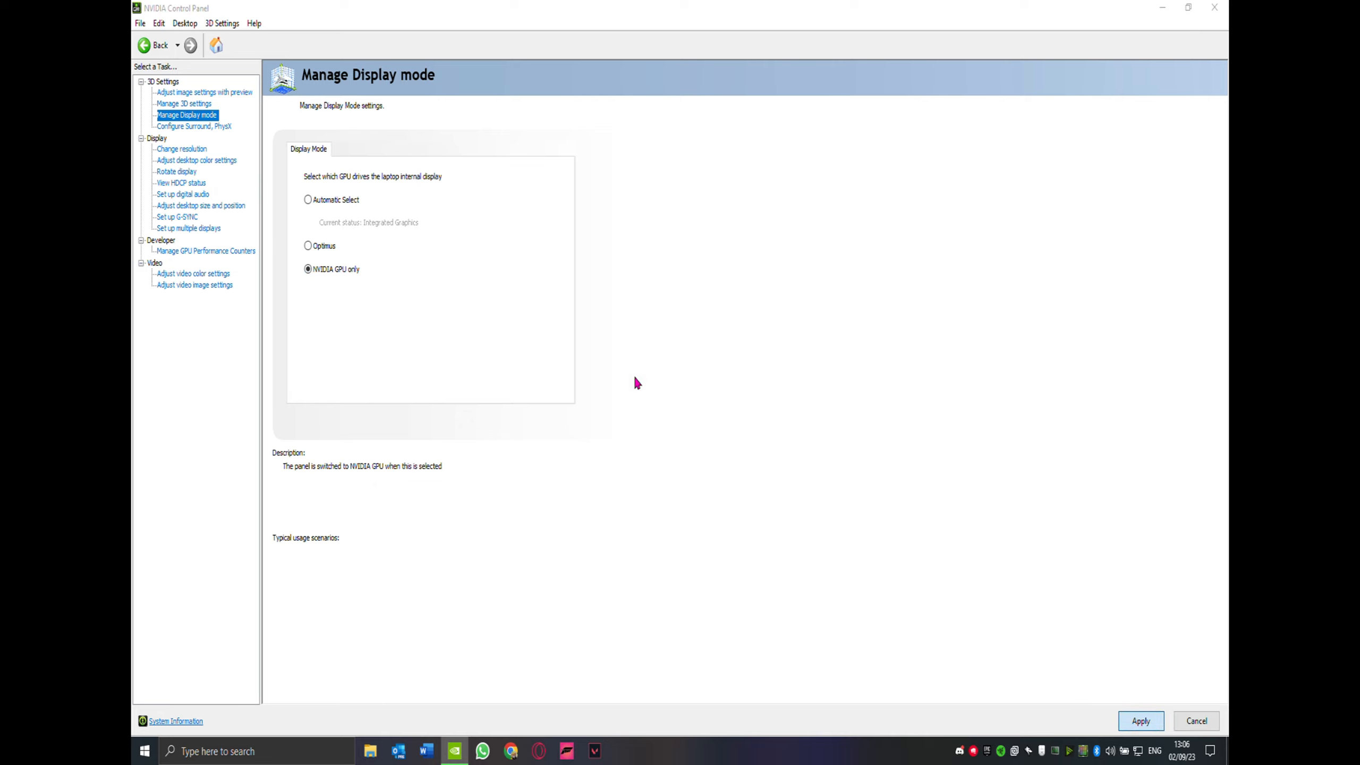
click(708, 406)
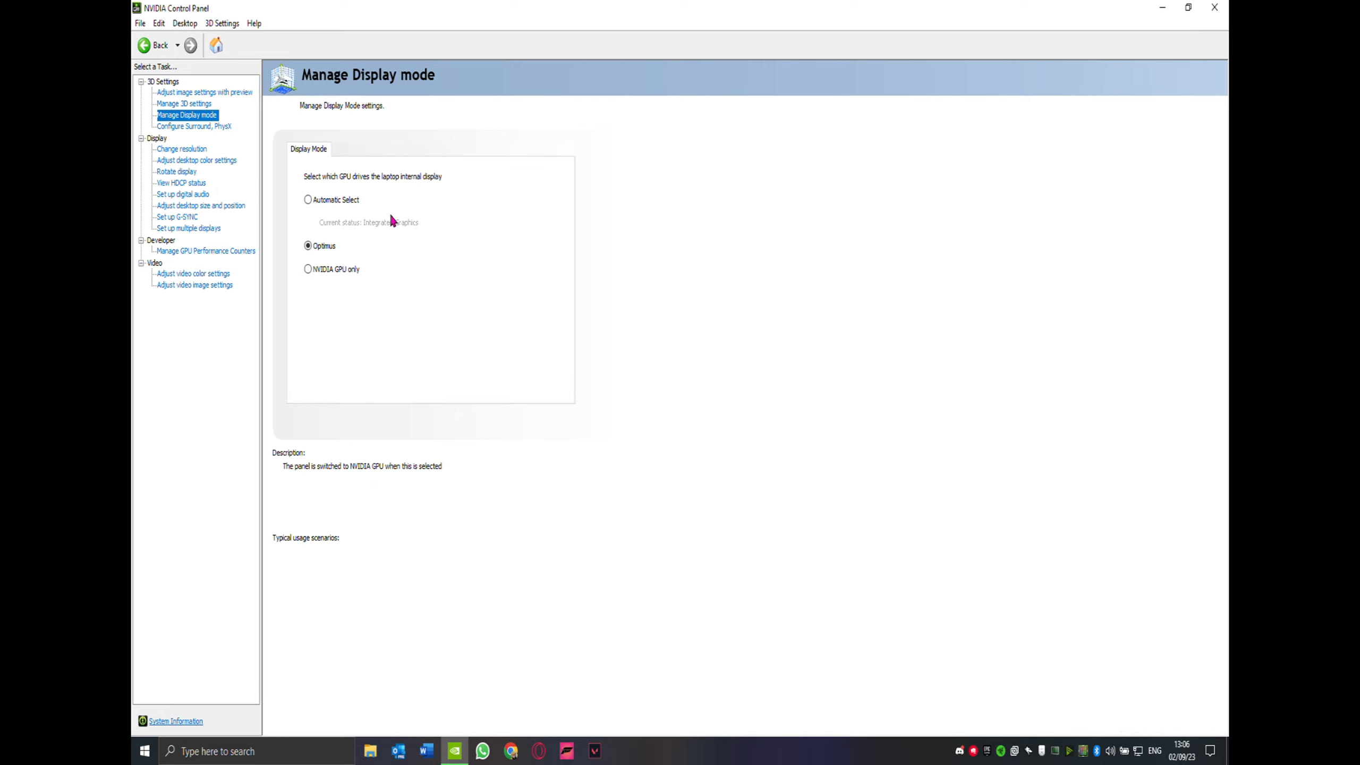